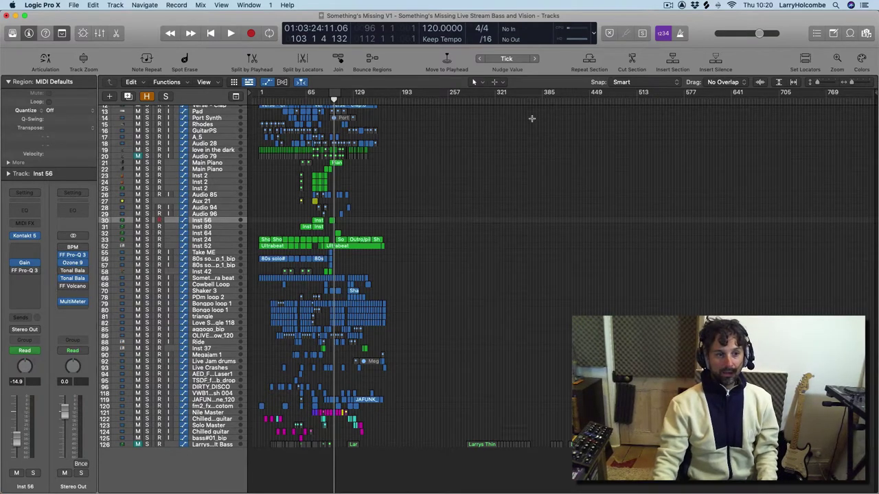
# - Switch from Logic Pro X to the Chrome window showing the SoundCloud profile
pyautogui.press('super+Tab')
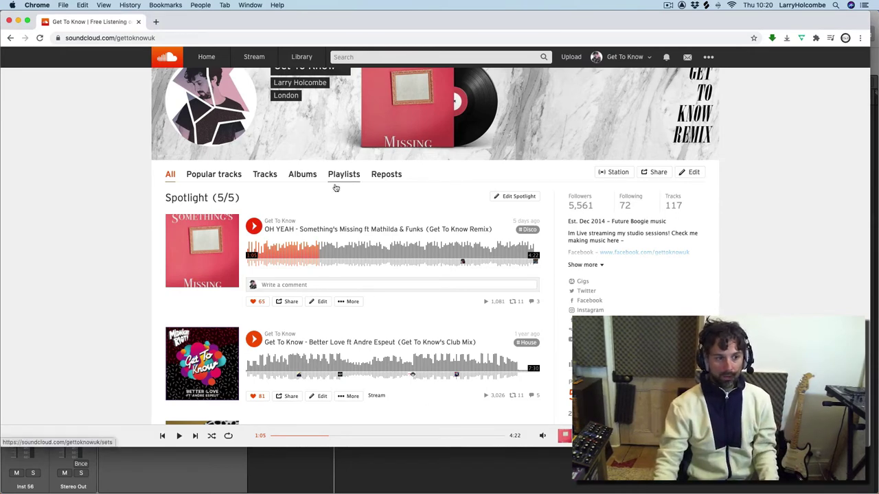
# - Play the OH YEAH remix, seek to about 2:14 and near the end, then pause at 4:06
pyautogui.scroll(1, 226, 165)
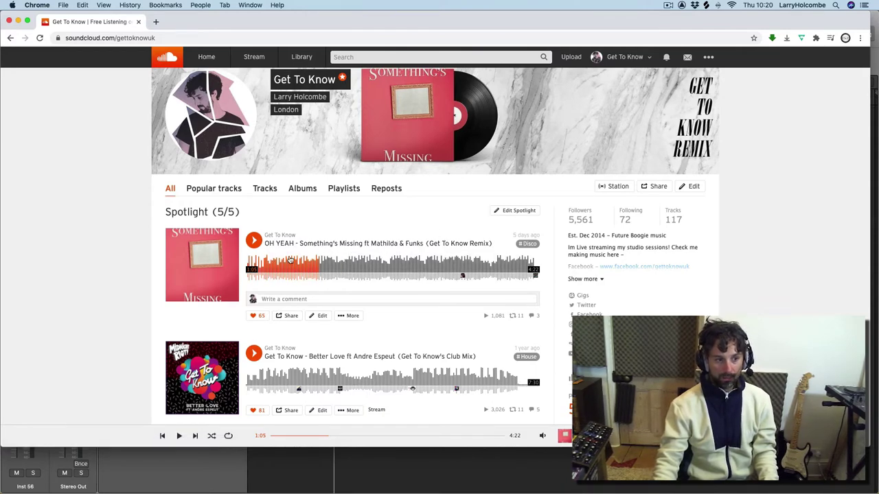
pyautogui.click(254, 242)
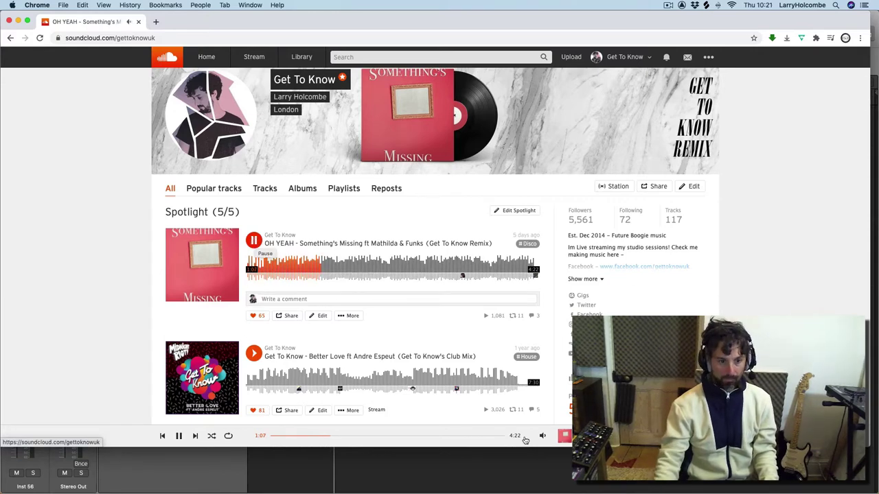
pyautogui.moveTo(543, 437)
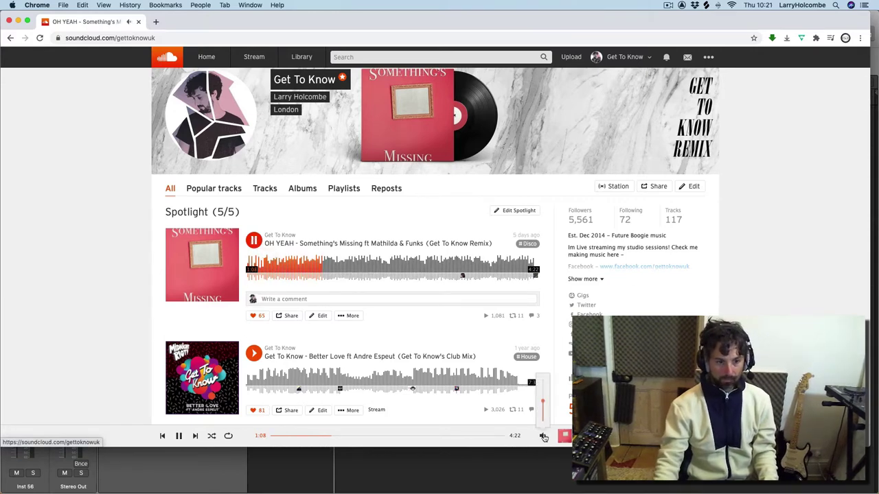
pyautogui.click(396, 269)
pyautogui.scroll(1, 396, 269)
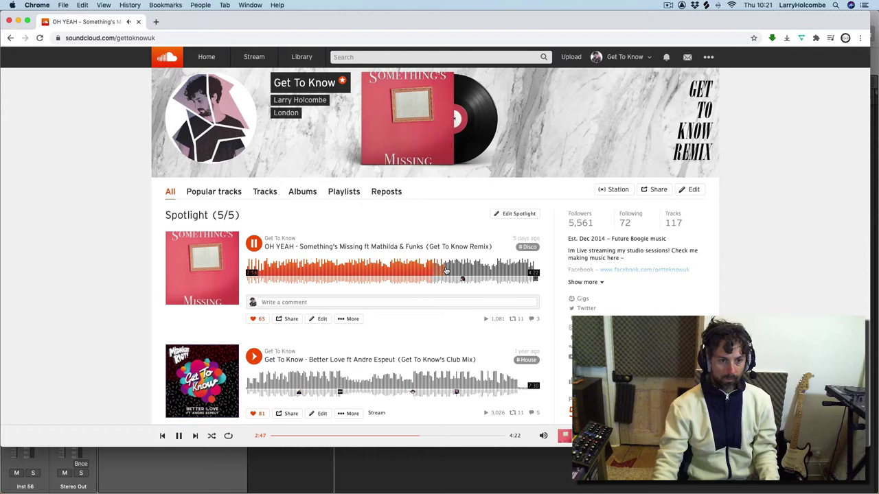
pyautogui.scroll(-1, 447, 271)
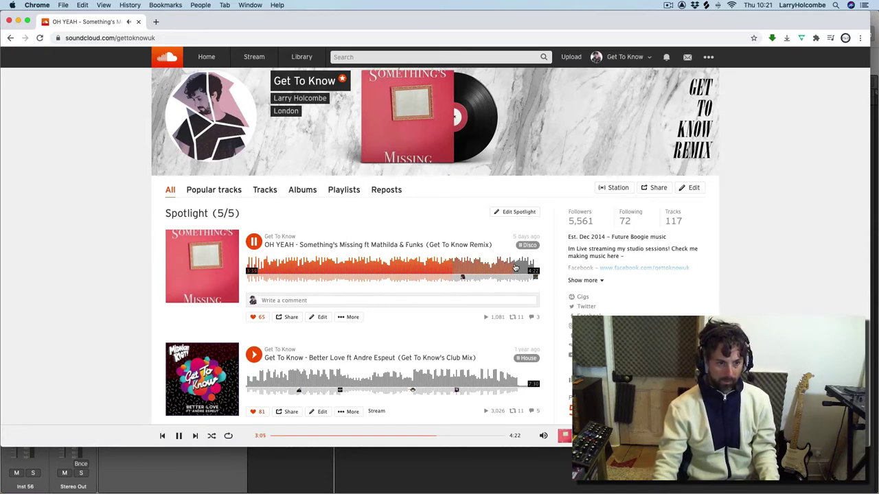
pyautogui.click(517, 267)
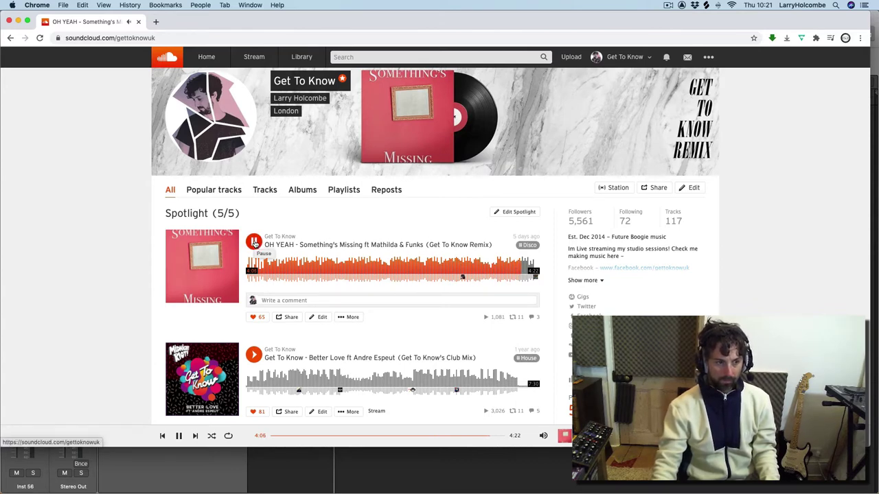
pyautogui.click(254, 242)
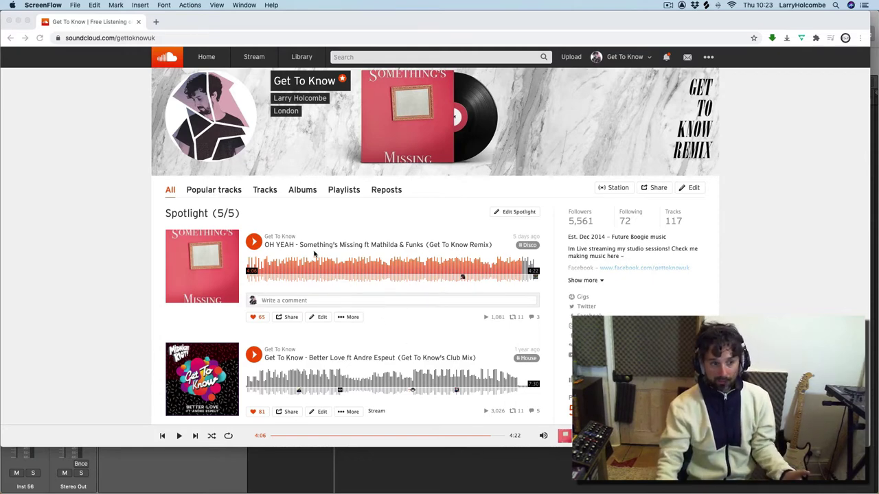
# - Replay the remix's final seconds until 4:09, then return to the Logic Pro X project
pyautogui.click(113, 224)
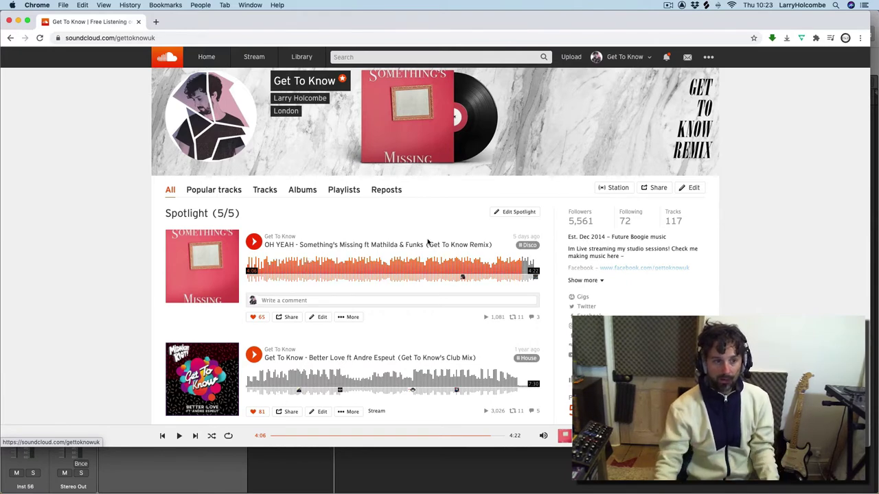
pyautogui.click(520, 267)
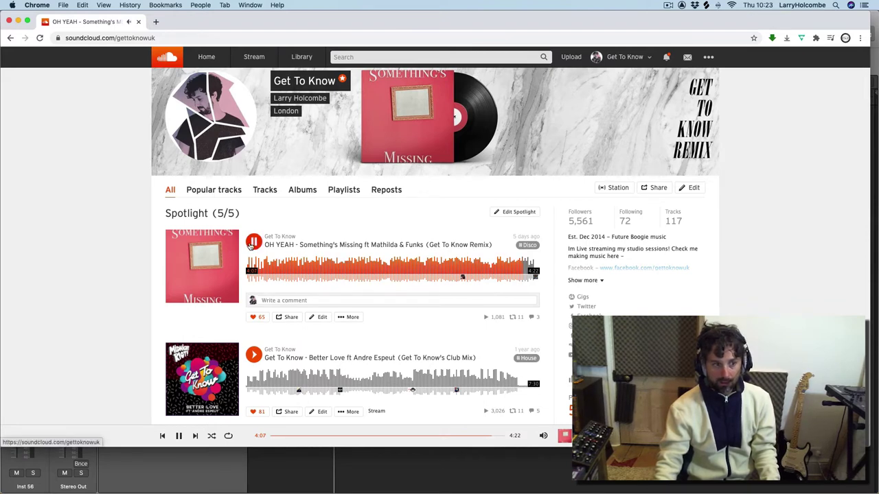
pyautogui.click(253, 243)
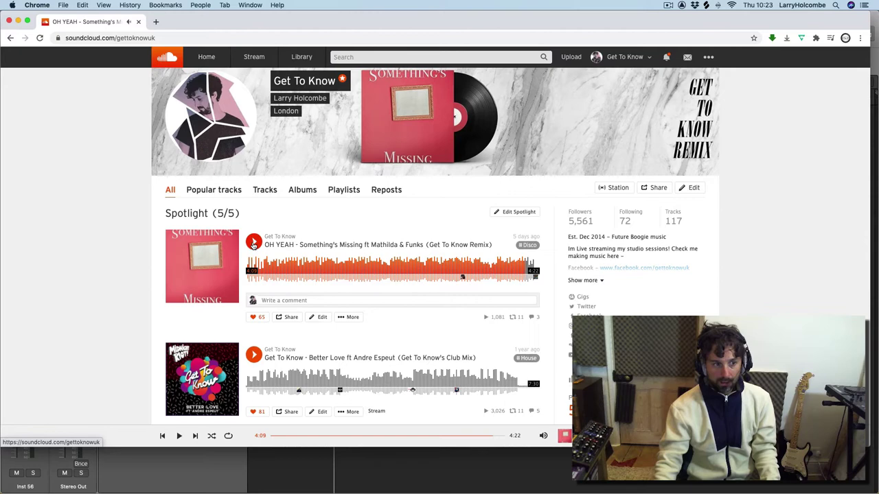
pyautogui.click(291, 455)
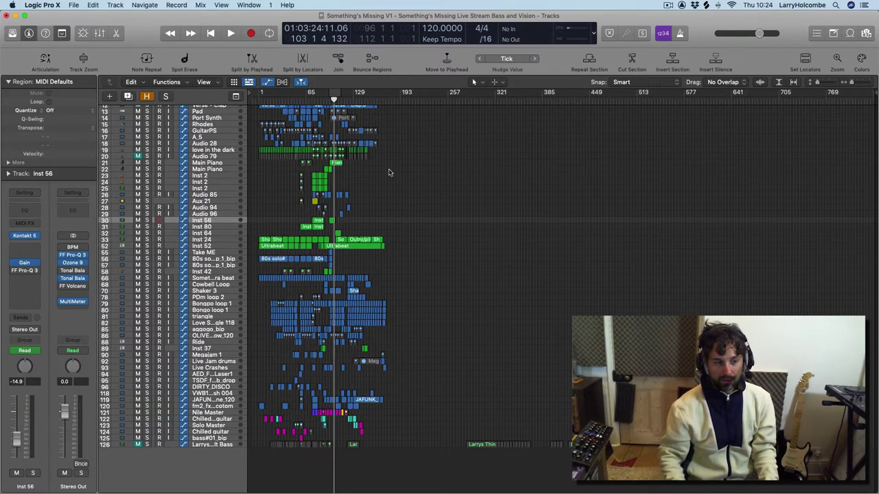
# - Zoom in and drag the bass track from the bottom up to sit just under Low Kick
pyautogui.press('super+Right')
pyautogui.press('super+Right')
pyautogui.press('super+Right')
pyautogui.press('super+Right')
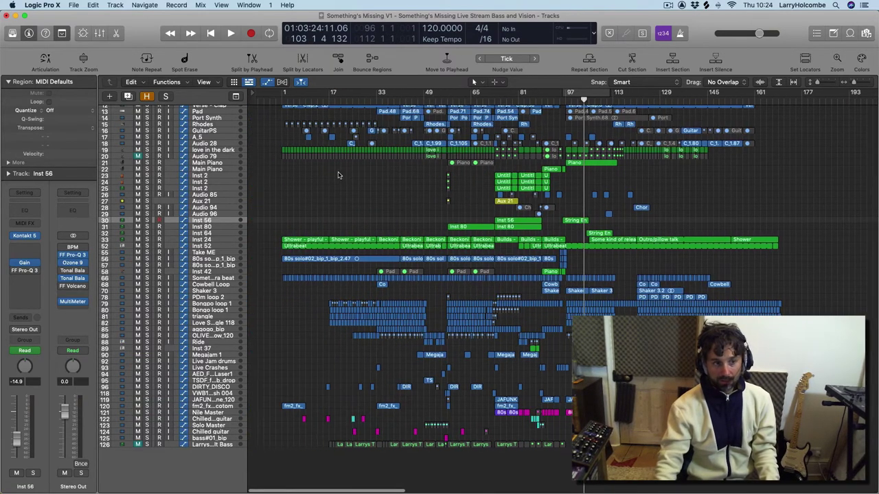
pyautogui.scroll(5, 387, 165)
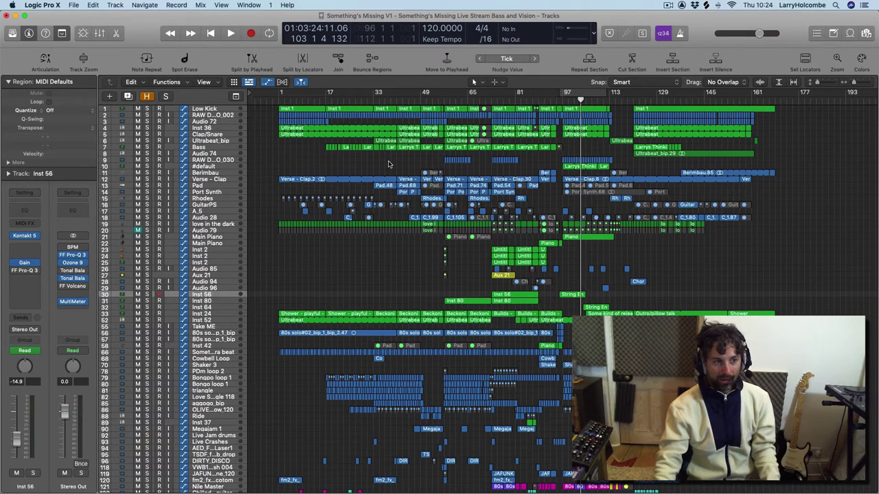
pyautogui.scroll(-5, 388, 163)
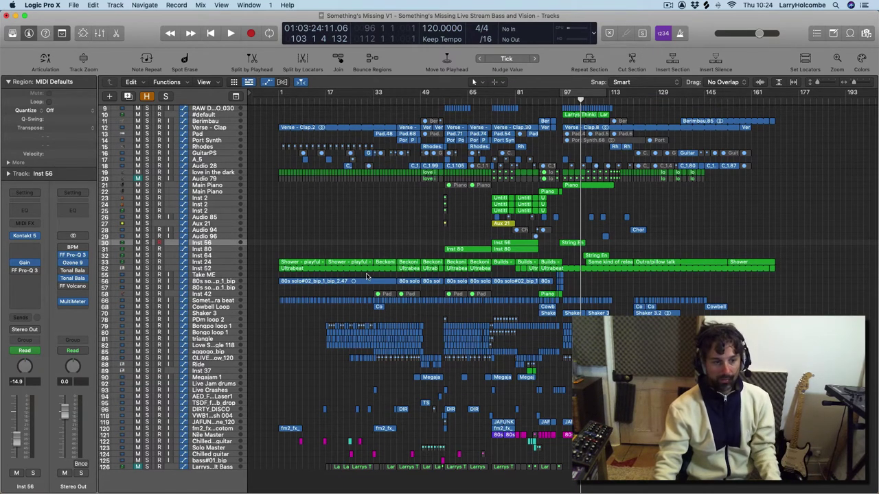
pyautogui.click(218, 468)
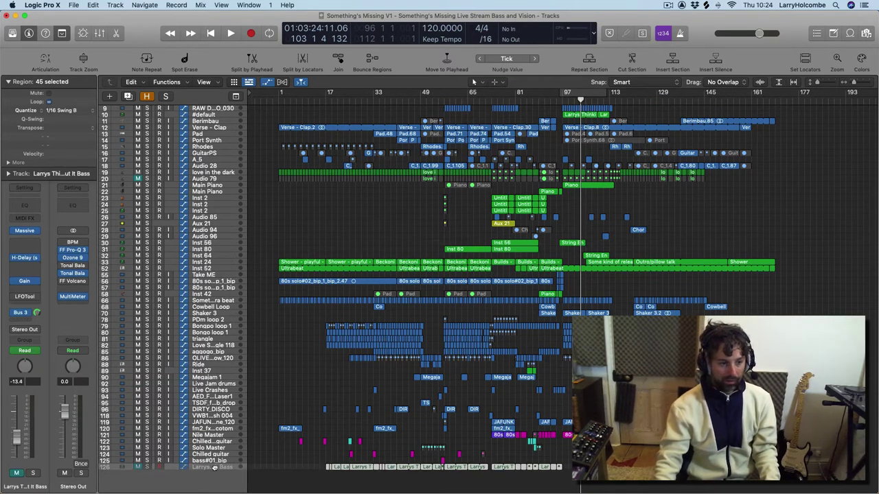
pyautogui.scroll(3, 177, 209)
pyautogui.moveTo(170, 3); pyautogui.dragTo(171, 113)
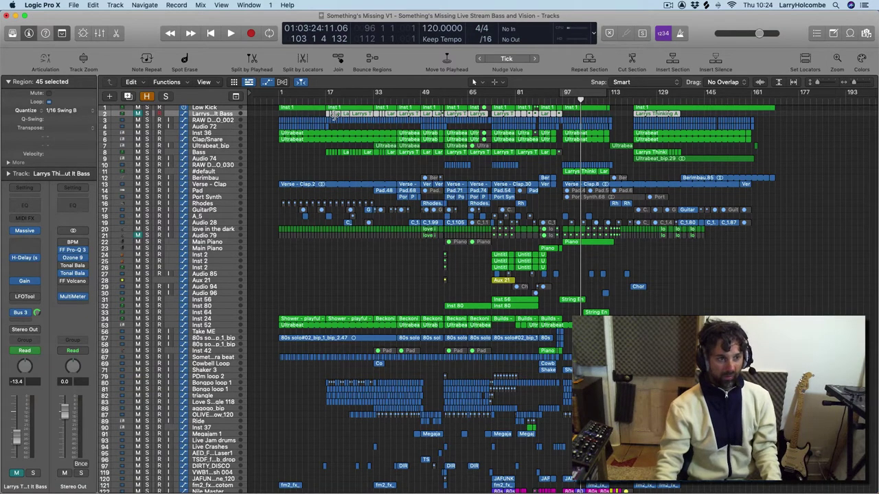
pyautogui.click(206, 108)
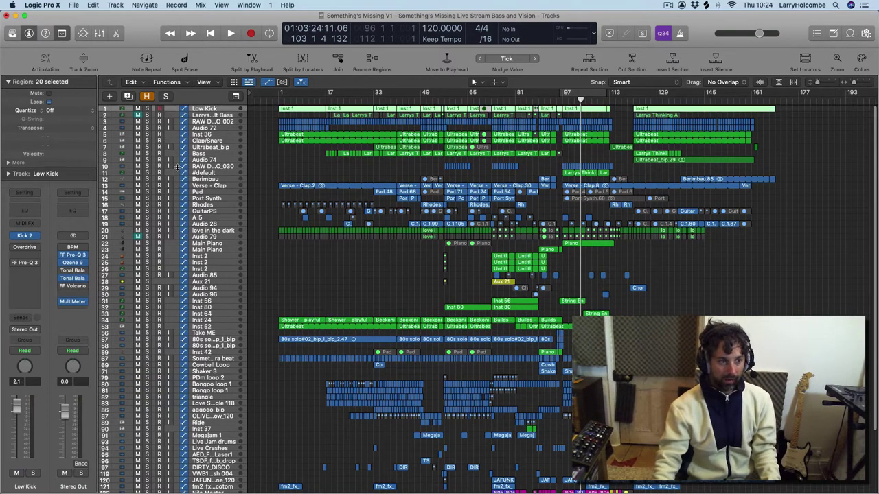
# - Open Low Kick's Kick 2 instrument, move its window up-left, and show the AMP envelope
pyautogui.click(25, 236)
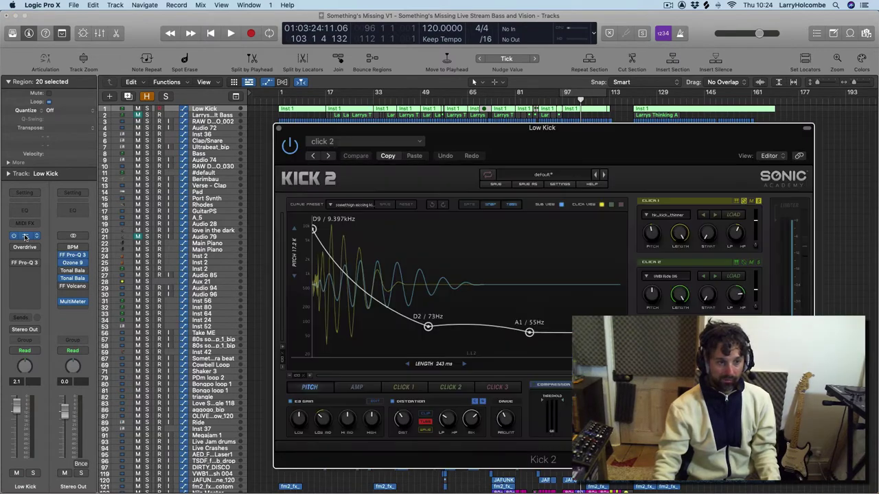
pyautogui.moveTo(450, 131); pyautogui.dragTo(355, 87)
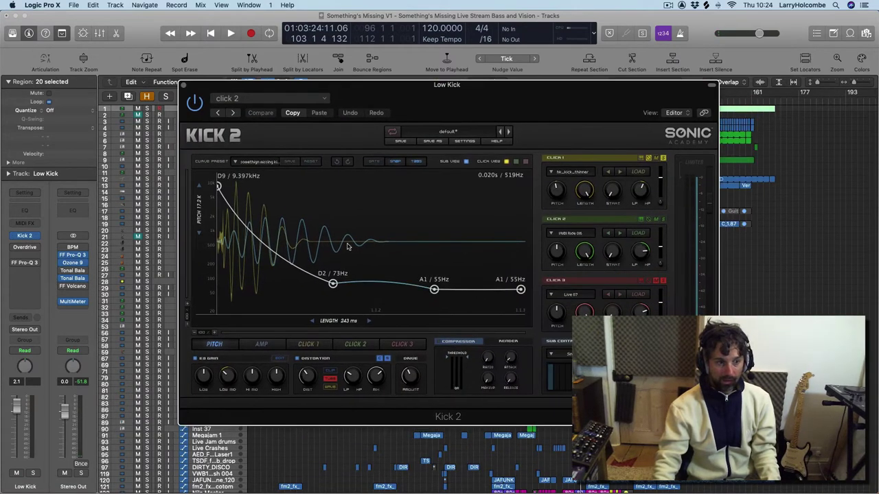
pyautogui.click(262, 345)
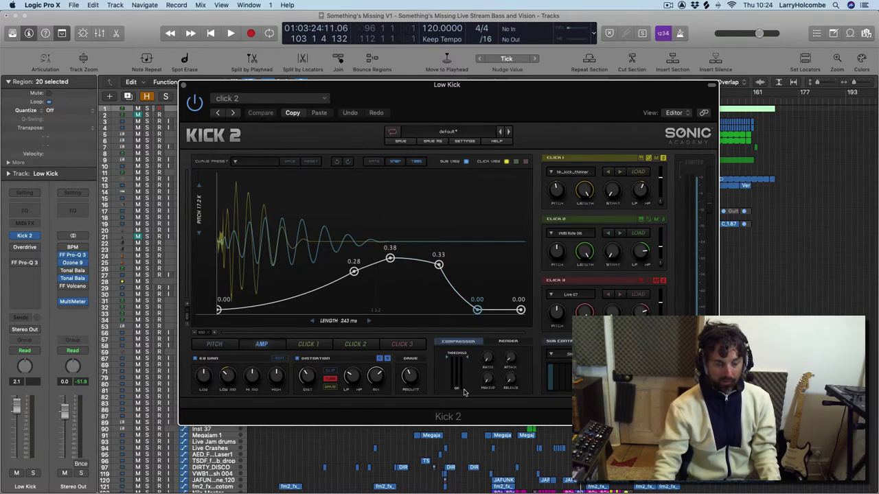
pyautogui.moveTo(466, 481)
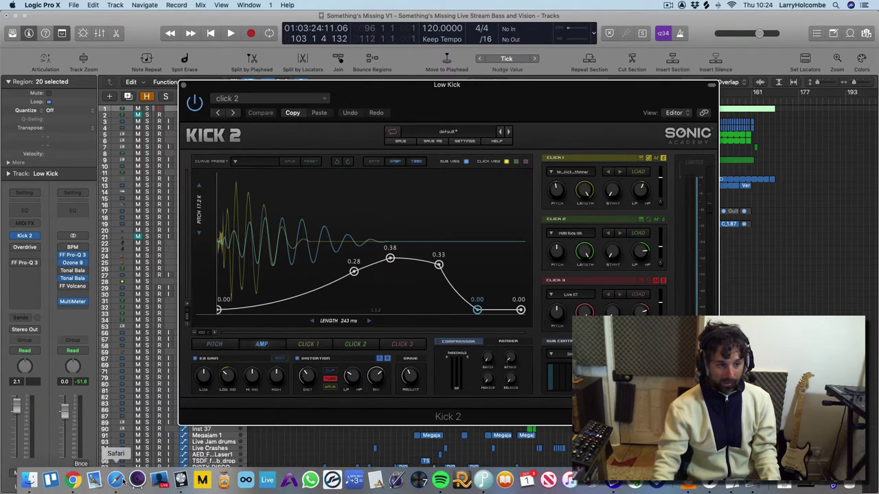
# - Set the musicMath tempo to 120 BPM
pyautogui.click(353, 481)
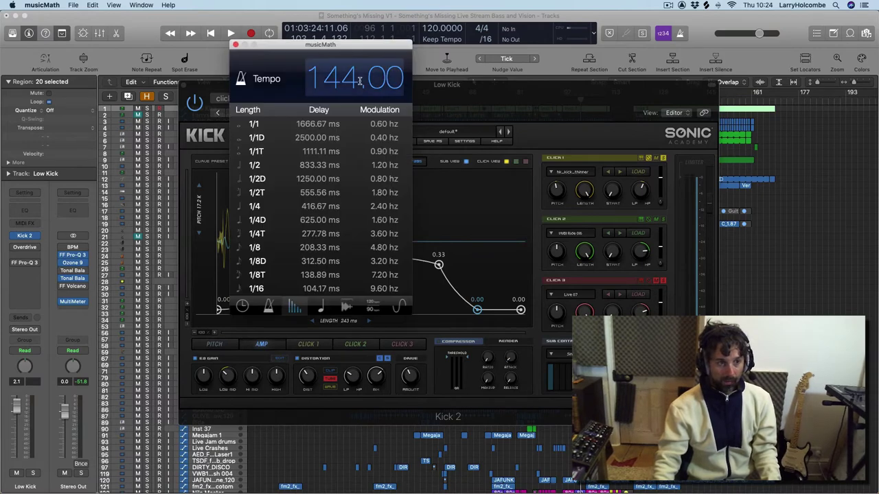
pyautogui.click(359, 80)
pyautogui.write('120')
pyautogui.press('Return')
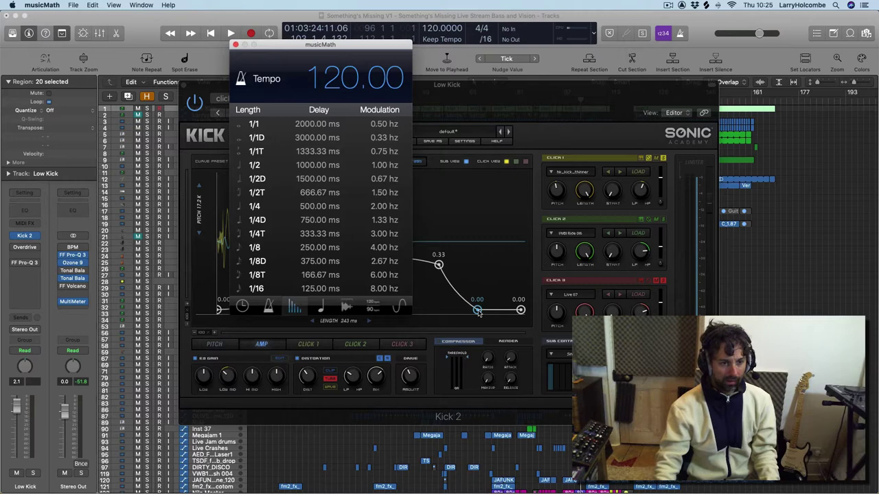
# - Compare the 1/16 delay time of 125 ms against the Kick 2 envelope, then quit musicMath
pyautogui.click(507, 97)
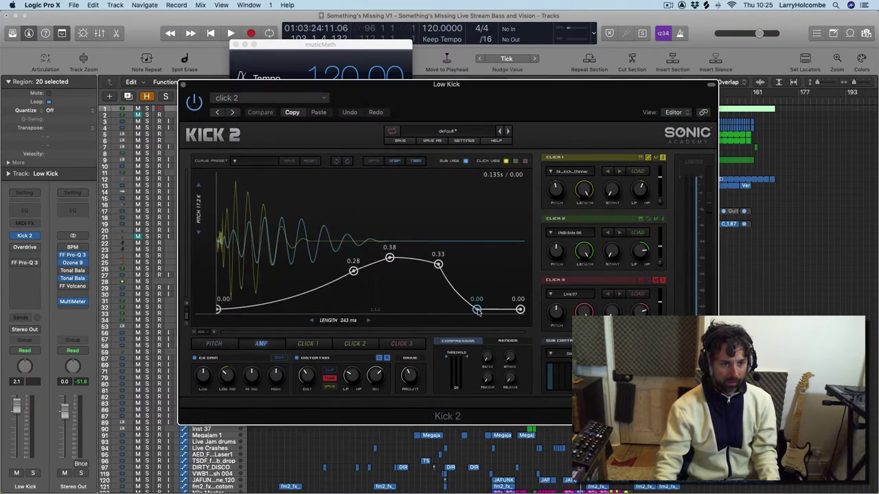
pyautogui.click(323, 45)
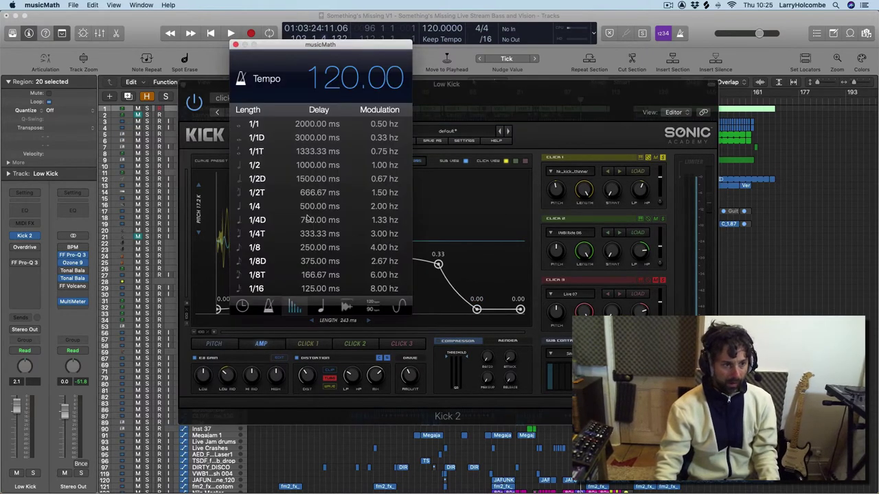
pyautogui.scroll(-5, 307, 218)
pyautogui.scroll(-1, 323, 211)
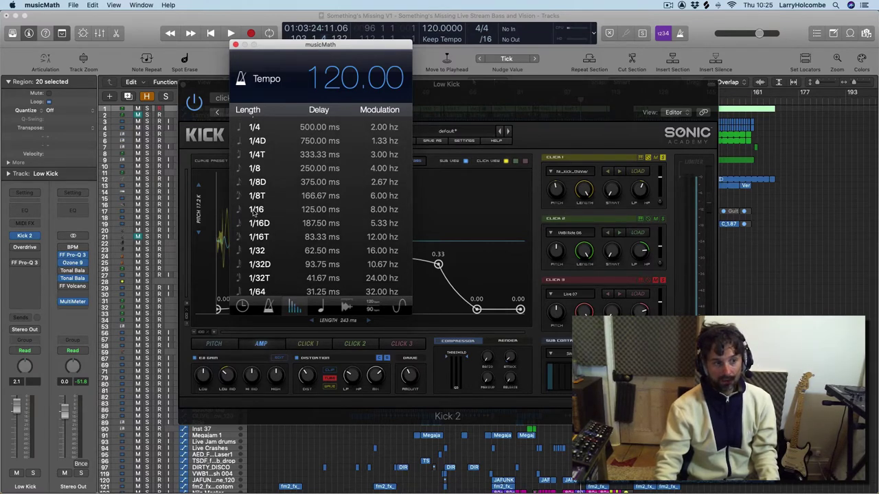
pyautogui.click(475, 309)
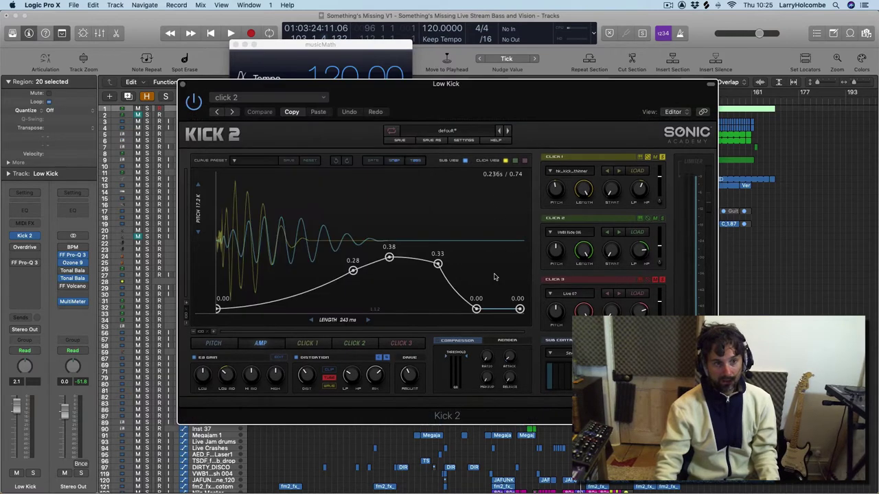
pyautogui.moveTo(478, 313)
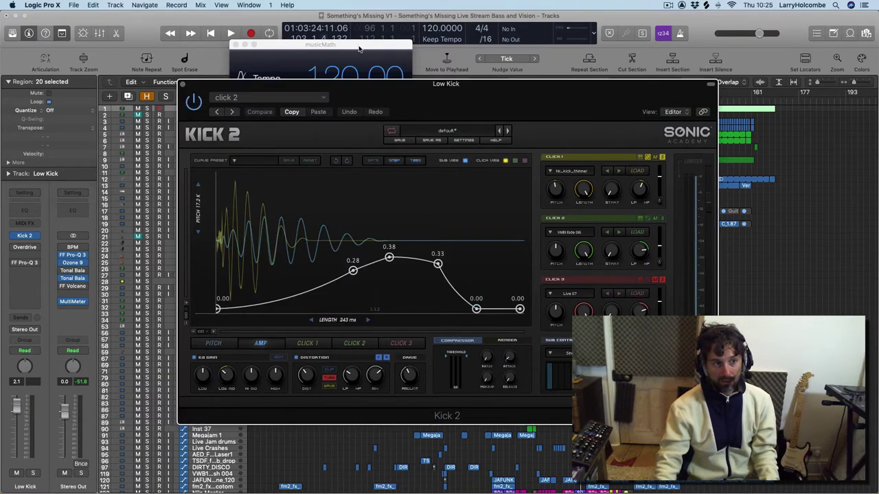
pyautogui.press('super+Tab')
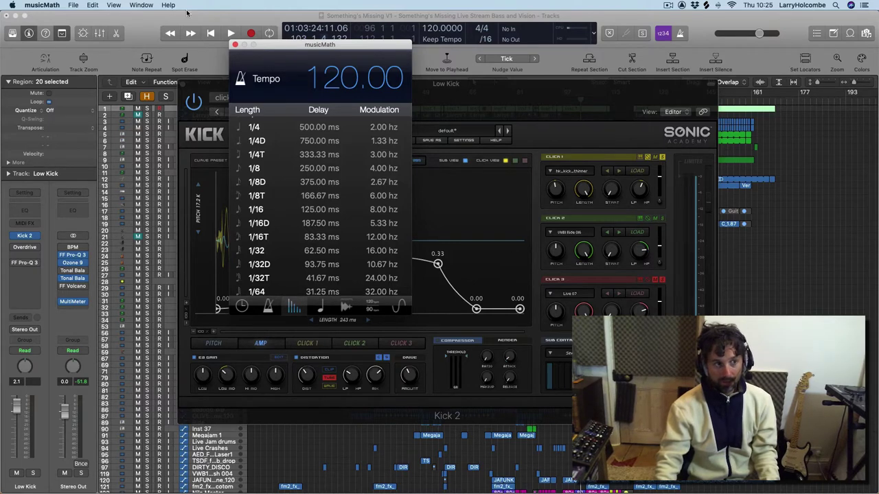
pyautogui.press('super+Tab')
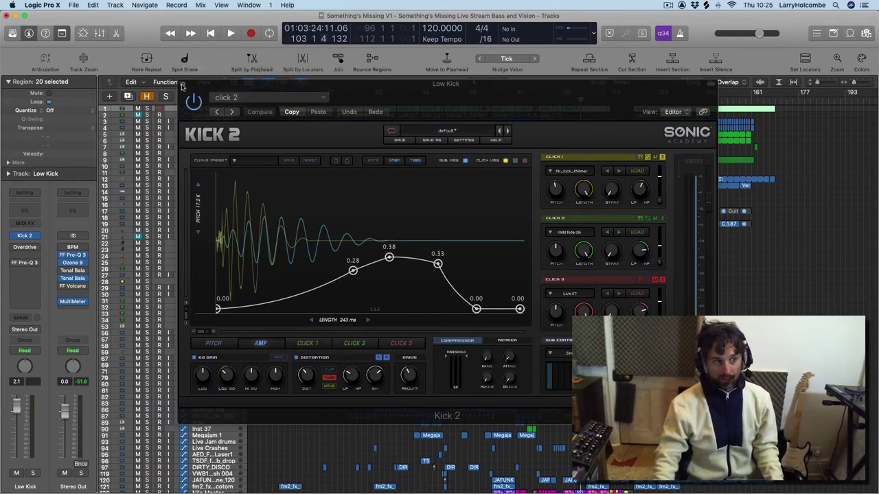
# - Close the Kick 2 plugin window and select the Bass track with its regions
pyautogui.click(182, 83)
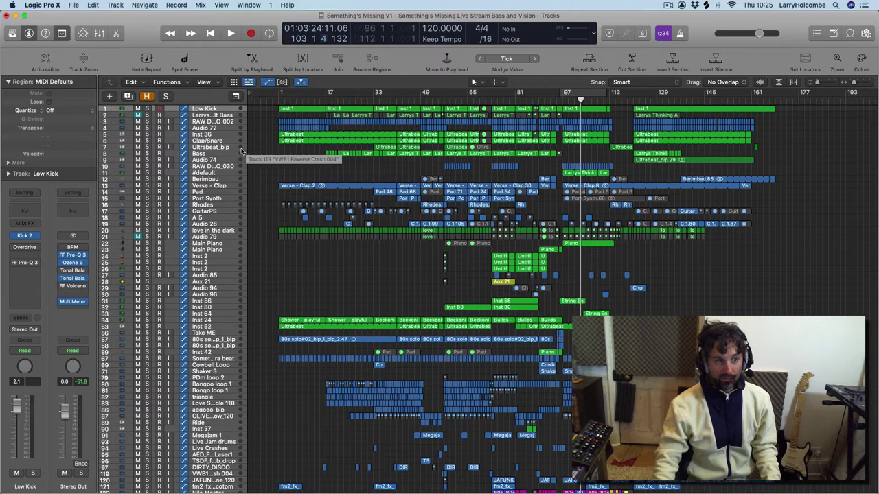
pyautogui.click(215, 155)
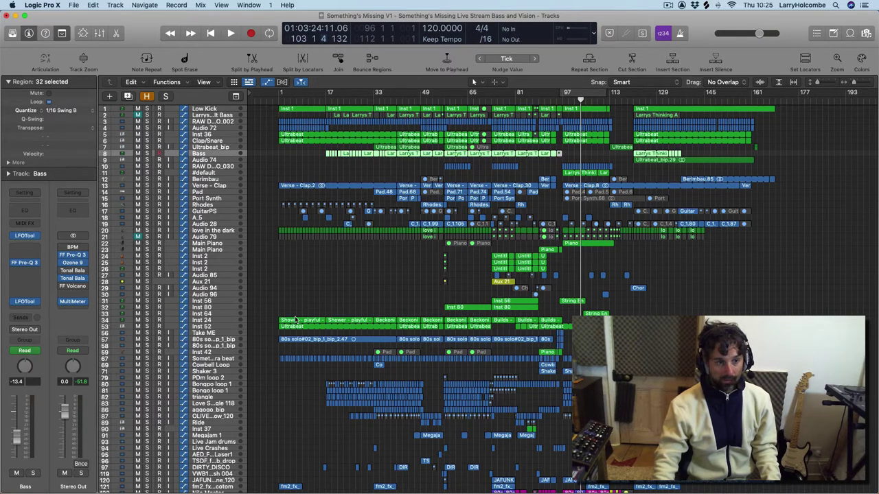
pyautogui.scroll(-5, 305, 303)
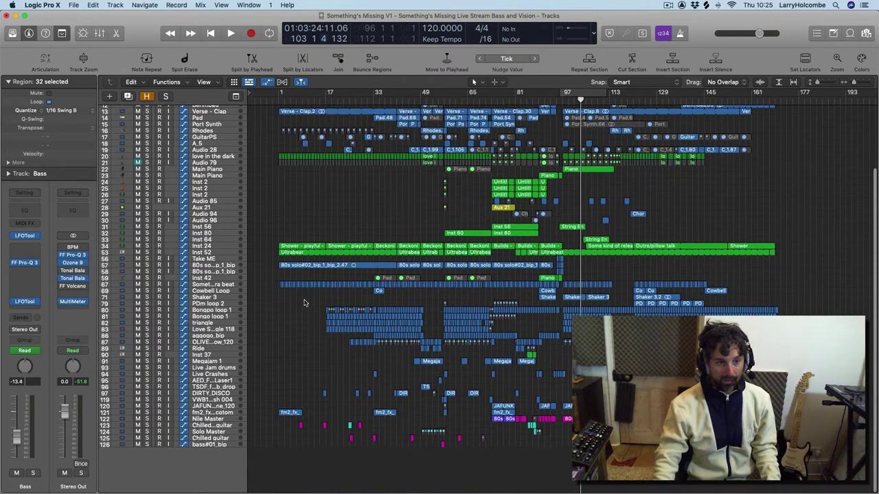
pyautogui.scroll(3, 305, 303)
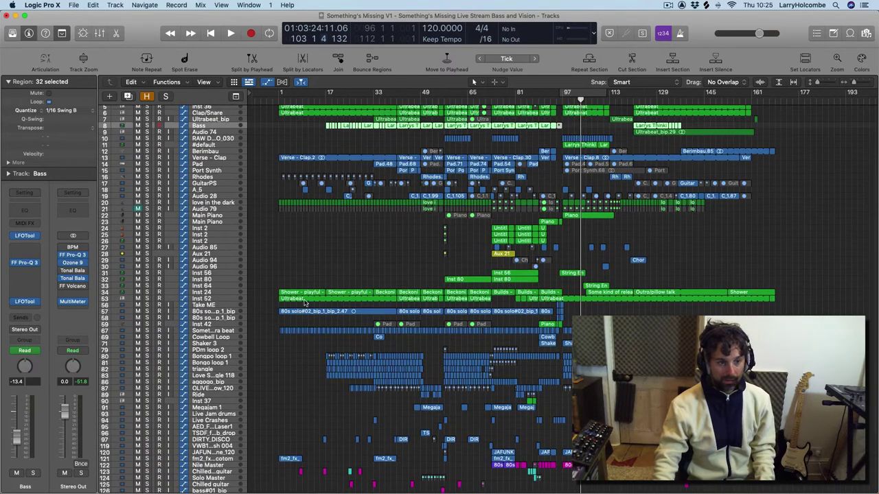
# - Scroll through every channel strip in the Mixer, close it, and select the Massive bass track
pyautogui.press('x')
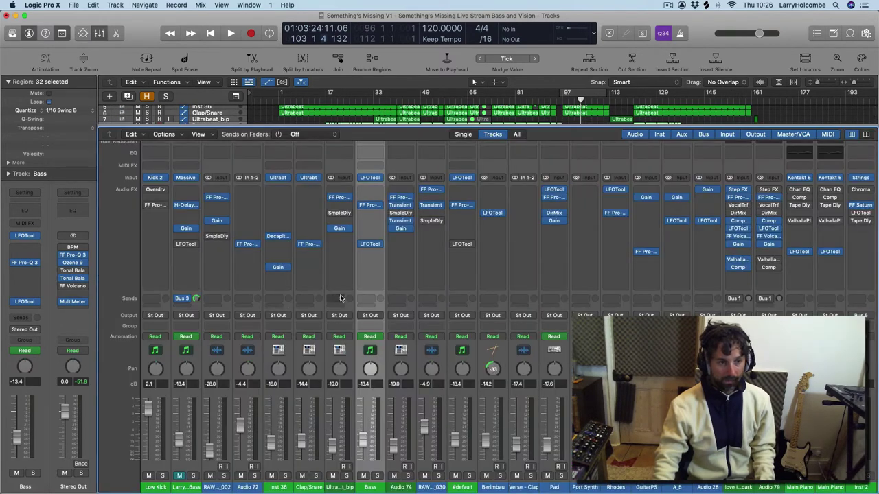
pyautogui.hscroll(10, 347, 293)
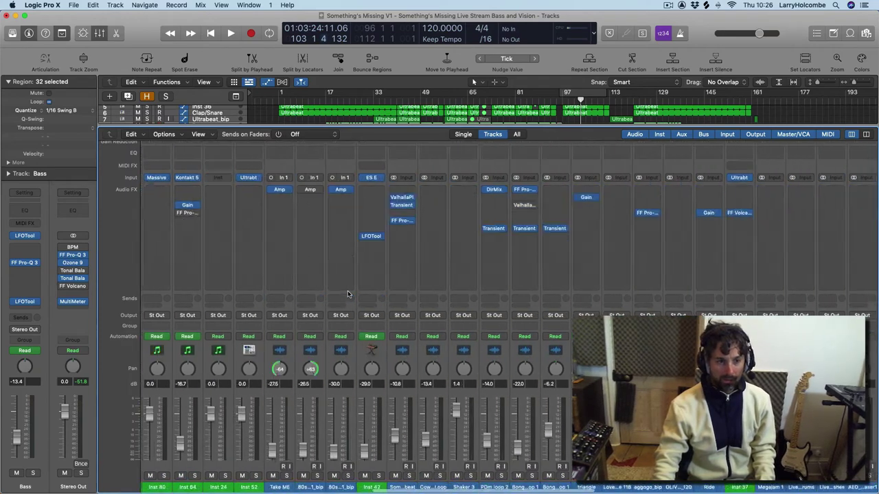
pyautogui.hscroll(-10, 347, 291)
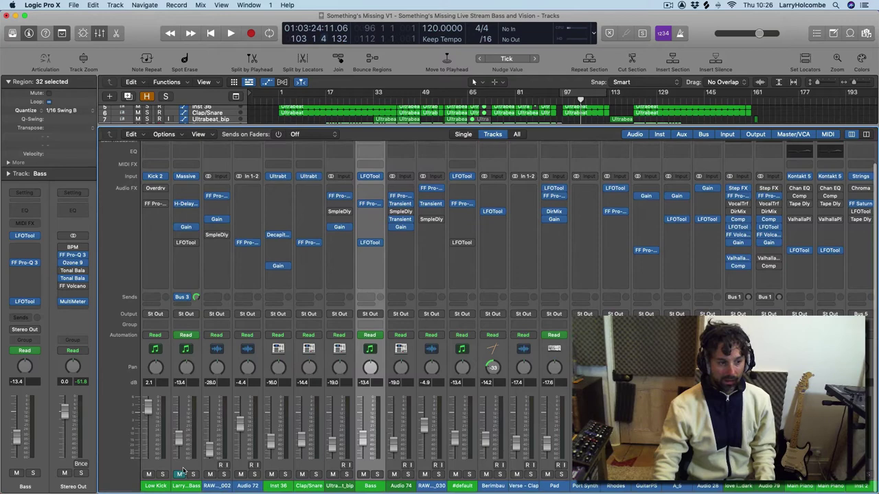
pyautogui.press('x')
pyautogui.scroll(1, 205, 107)
pyautogui.click(207, 115)
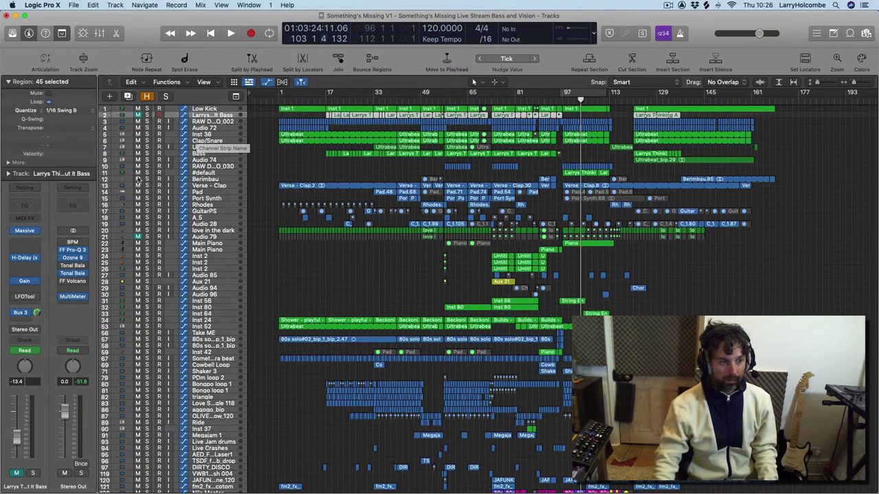
pyautogui.click(25, 231)
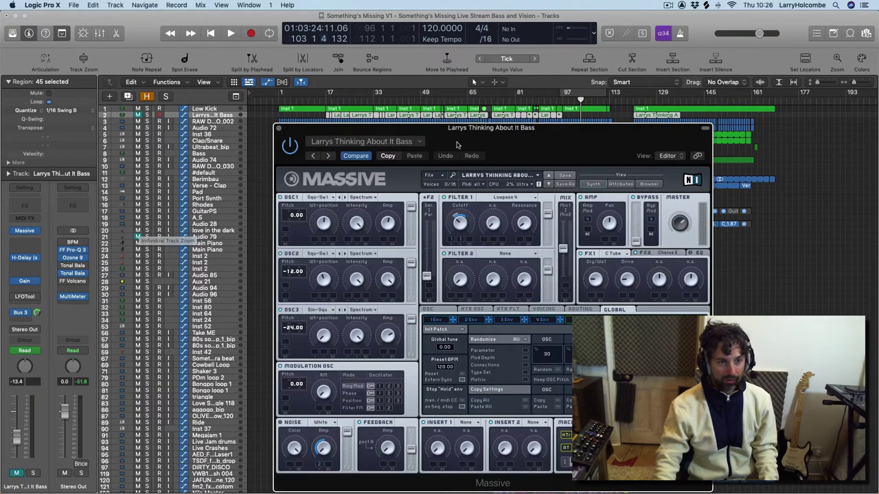
pyautogui.moveTo(457, 143); pyautogui.dragTo(345, 100)
pyautogui.click(429, 276)
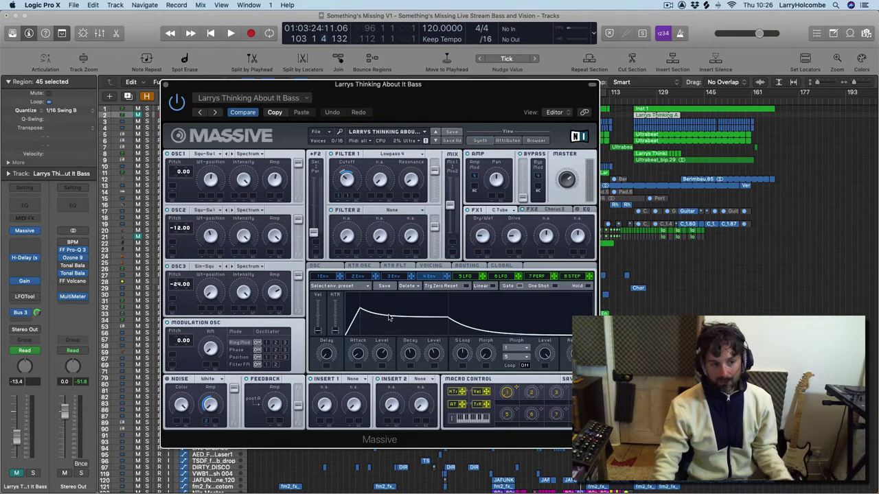
pyautogui.click(165, 86)
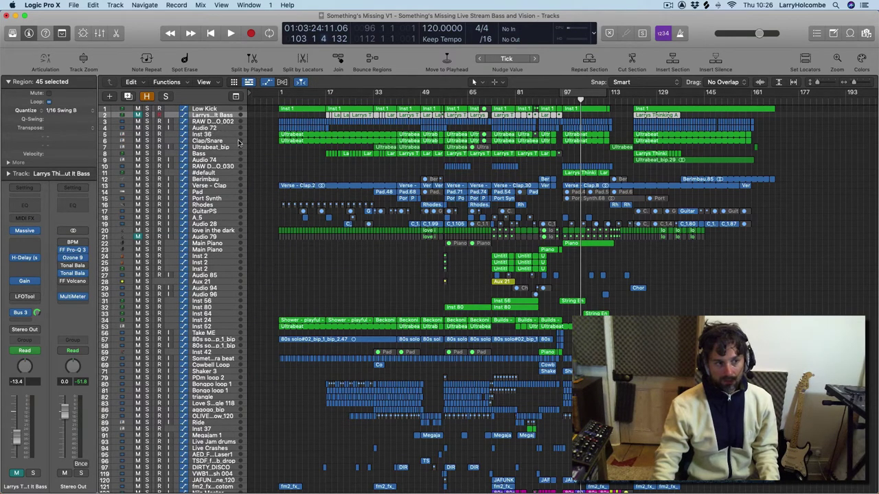
# - Drag the Bass track under the Massive bass and load Xfer Records LFOTool as its MIDI-controlled effect
pyautogui.moveTo(223, 153); pyautogui.dragTo(208, 122)
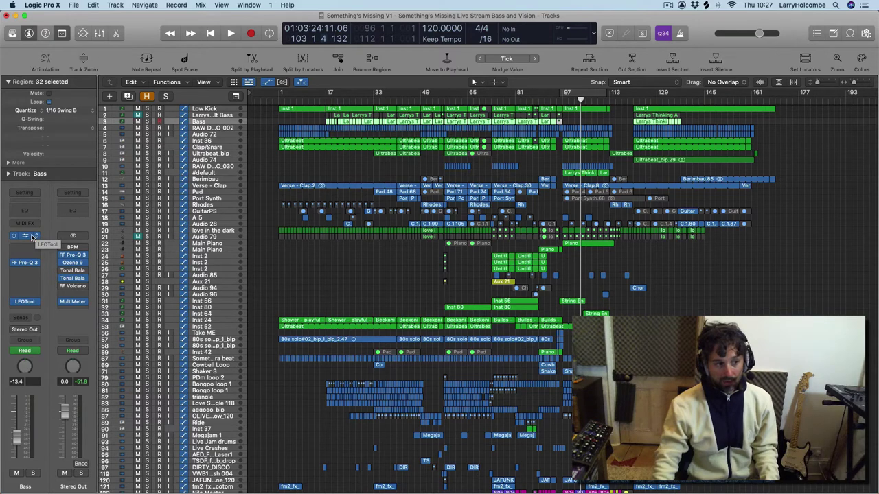
pyautogui.click(36, 236)
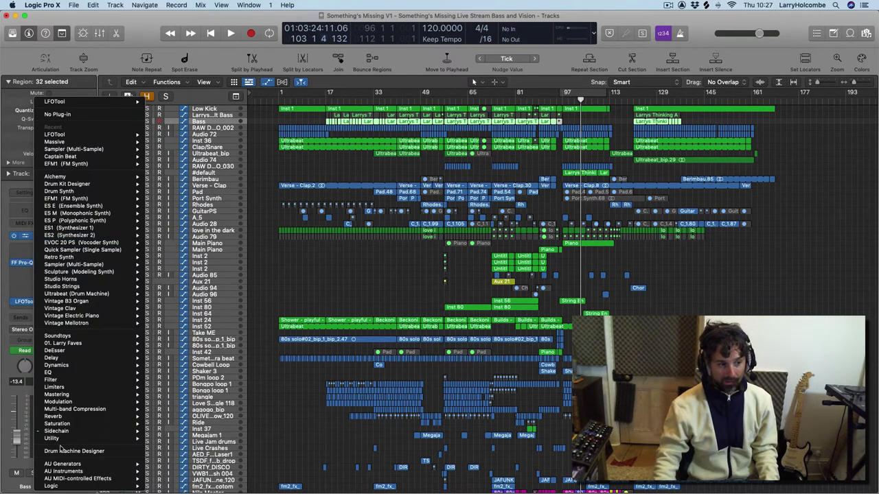
pyautogui.moveTo(70, 481)
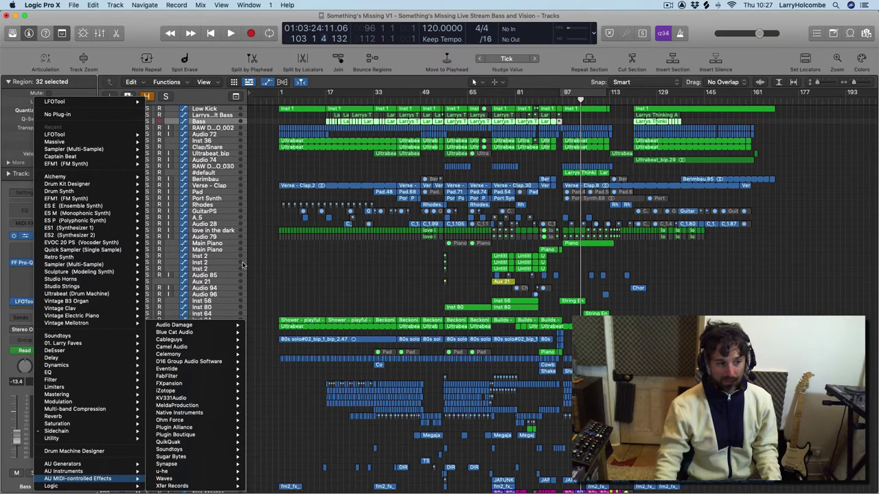
pyautogui.moveTo(199, 486)
pyautogui.moveTo(274, 486)
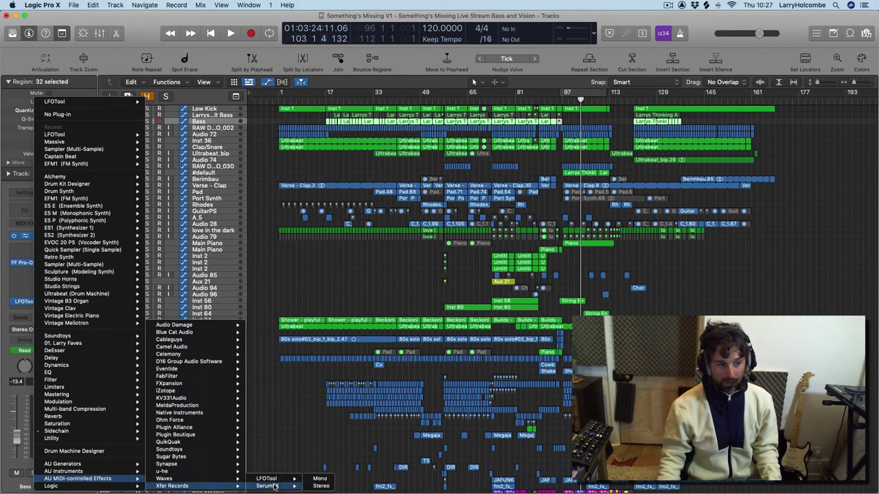
pyautogui.click(272, 163)
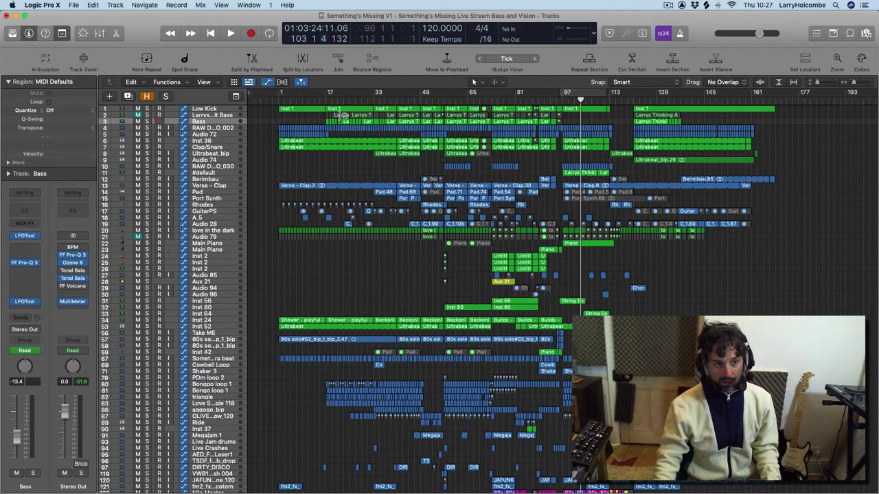
# - Solo the Massive bass and loop-play a cycle region over bars 17–21
pyautogui.moveTo(317, 108); pyautogui.dragTo(371, 166)
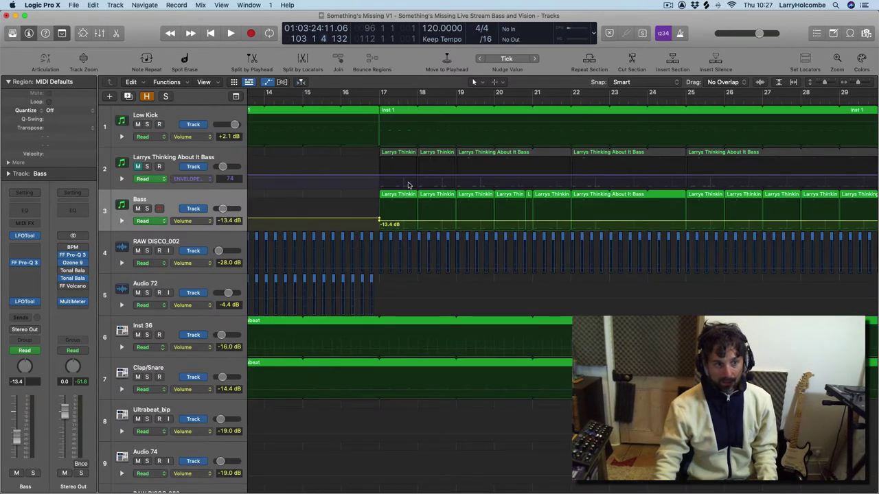
pyautogui.press('z')
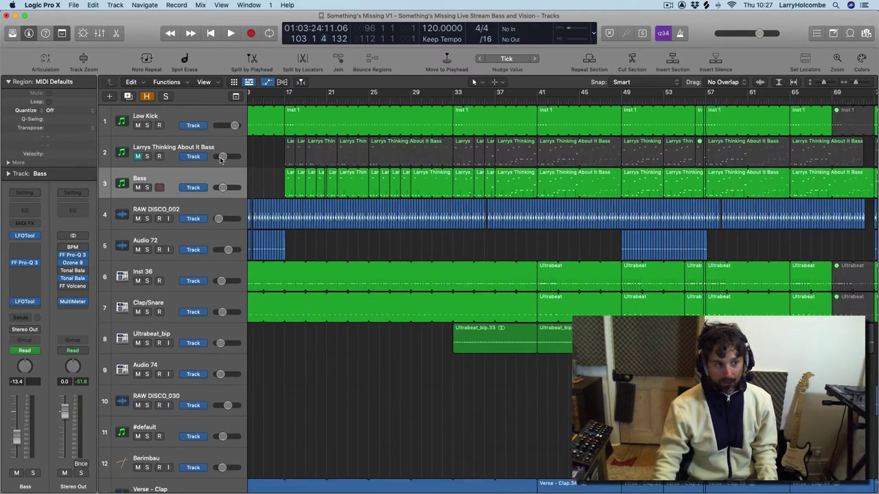
pyautogui.click(191, 149)
pyautogui.click(146, 156)
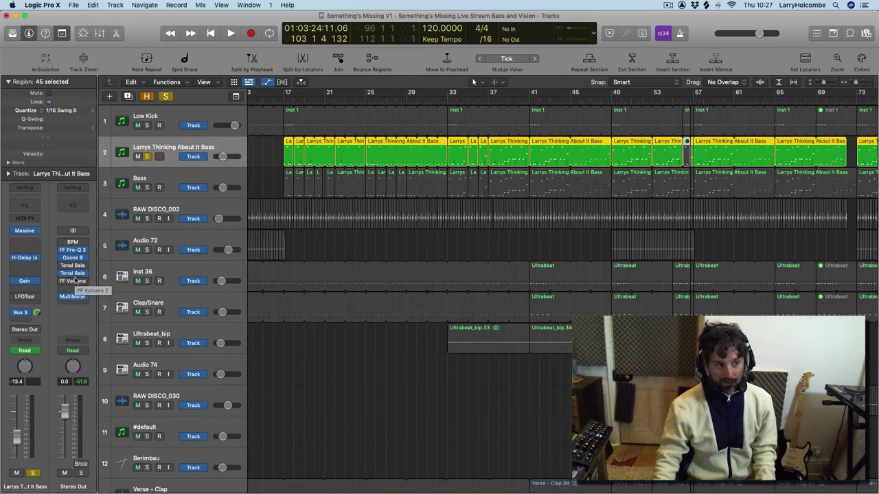
pyautogui.press('space')
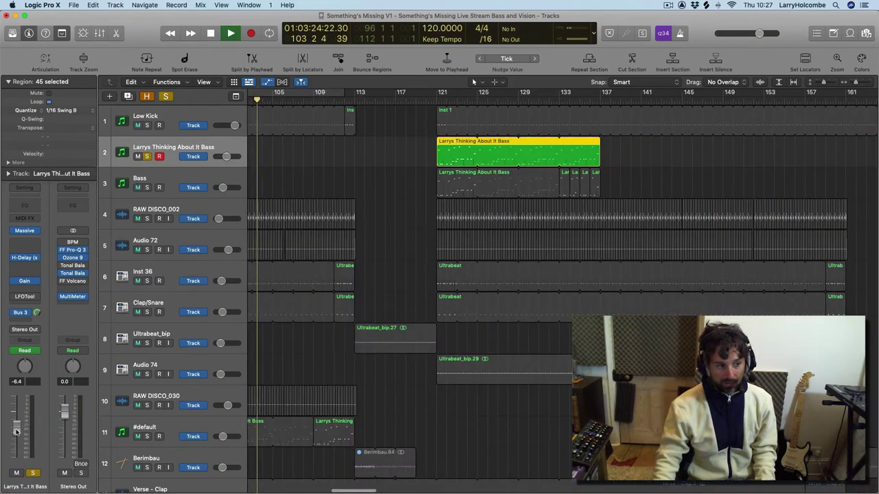
pyautogui.hscroll(-15, 447, 236)
pyautogui.press('space')
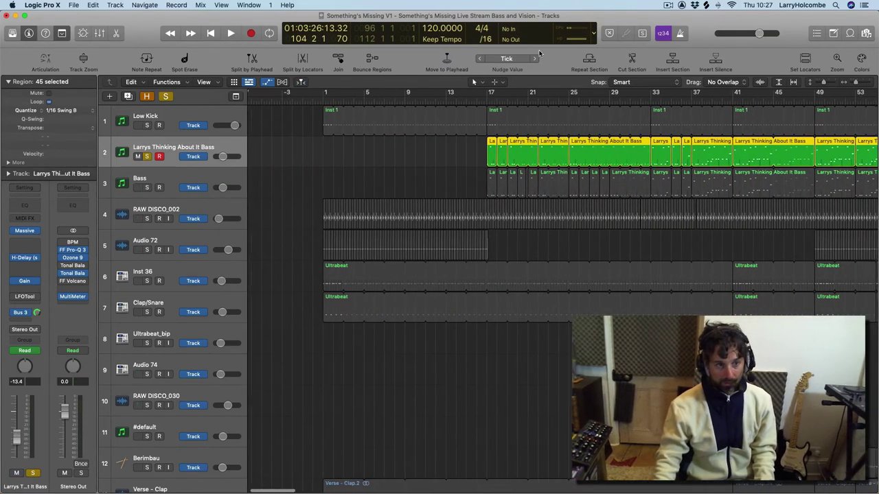
pyautogui.moveTo(492, 94); pyautogui.dragTo(530, 94)
pyautogui.press('space')
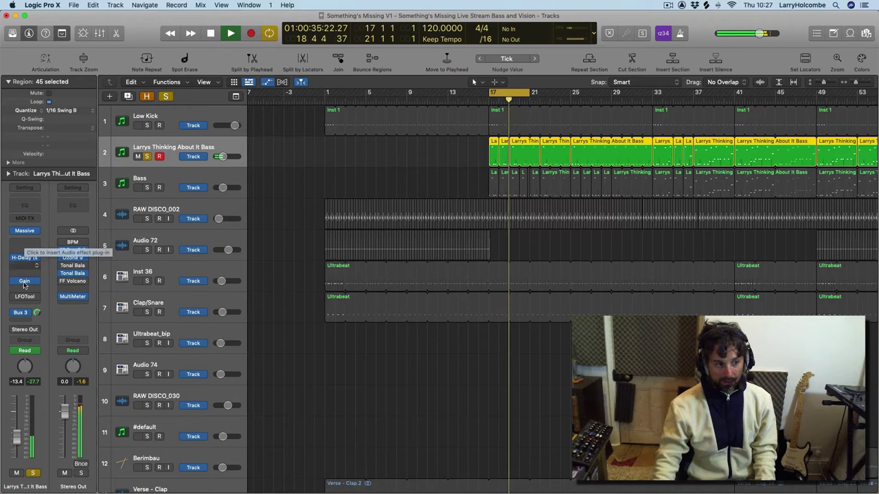
pyautogui.press('space')
# - Turn down the Larrys Thinking About It Bass volume and open the Bass track's LFOTool plugin
pyautogui.moveTo(21, 446); pyautogui.dragTo(21, 461)
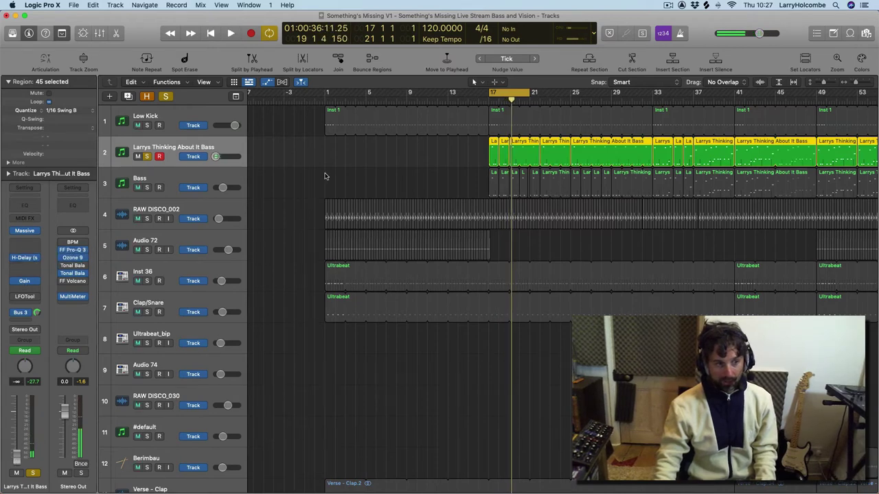
pyautogui.click(192, 177)
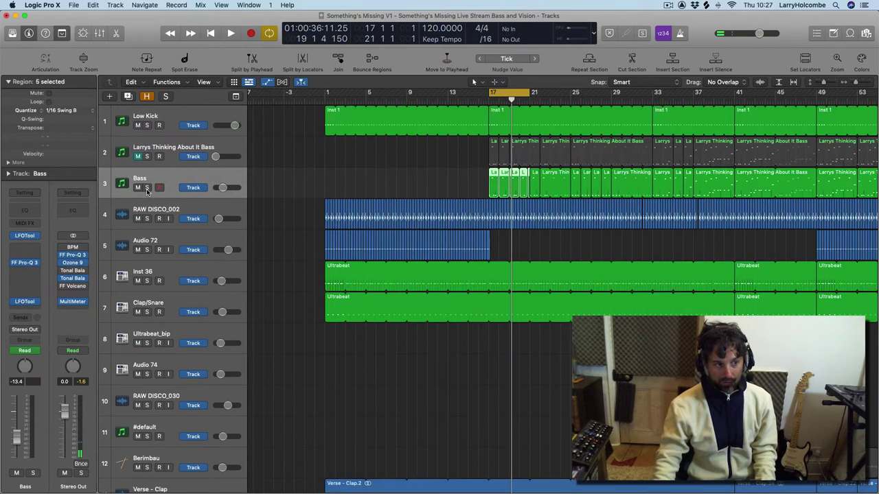
pyautogui.click(25, 235)
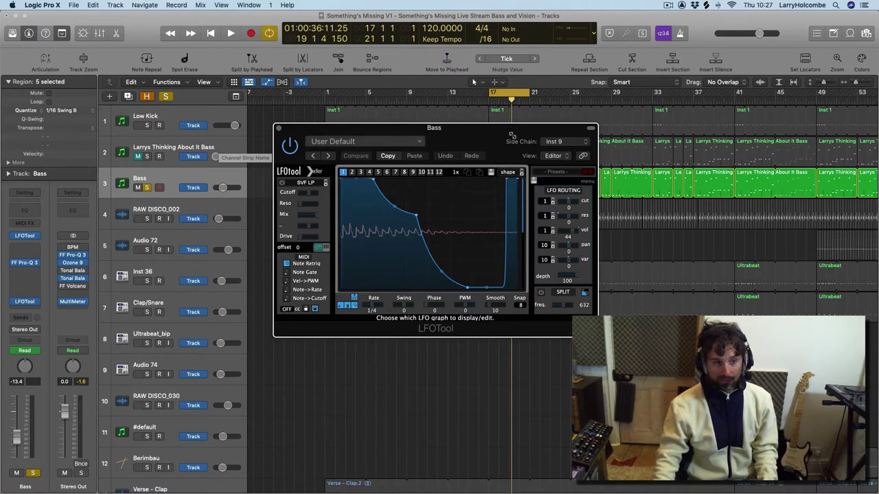
pyautogui.click(561, 141)
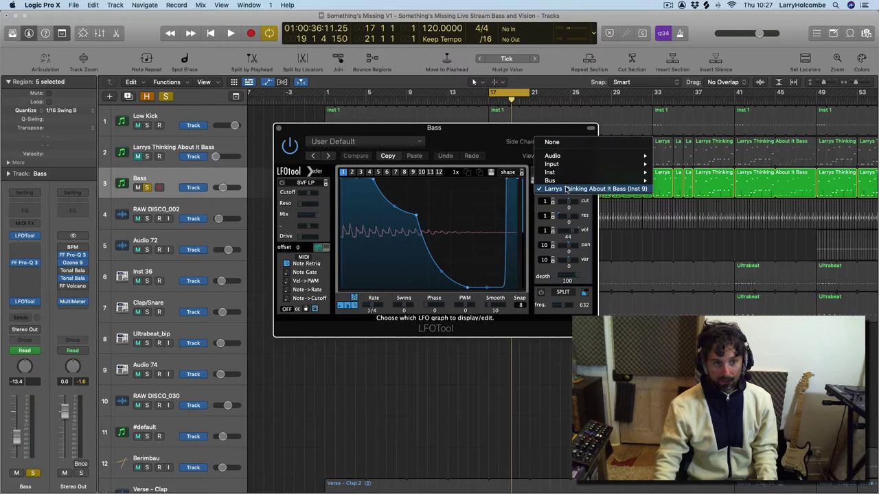
pyautogui.click(515, 133)
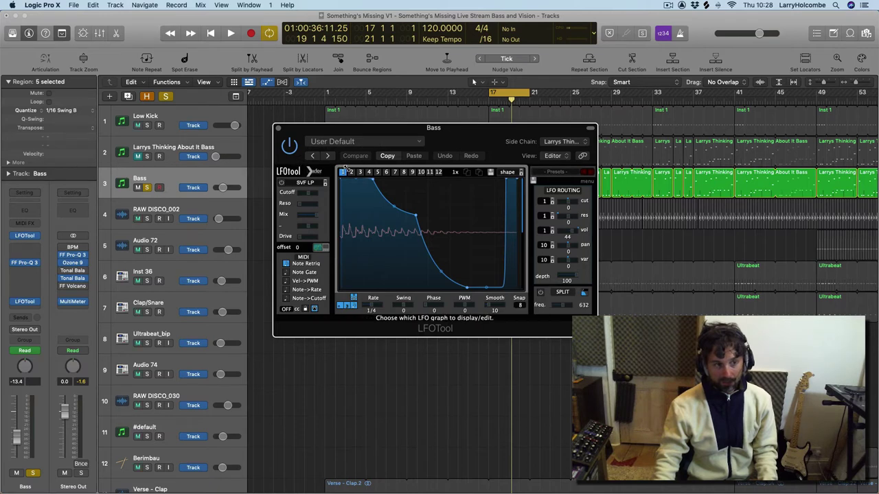
# - Audition the bass from bar 17 to hear it before adjusting the LFO routing
pyautogui.press('space')
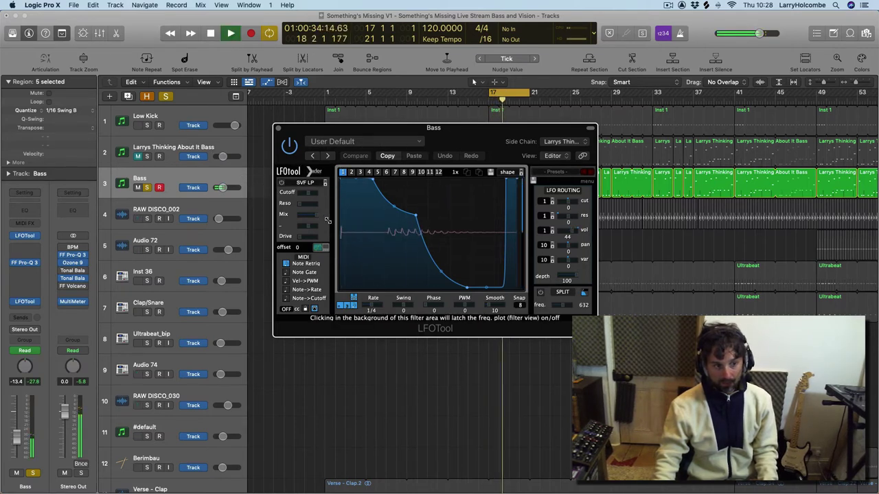
pyautogui.press('space')
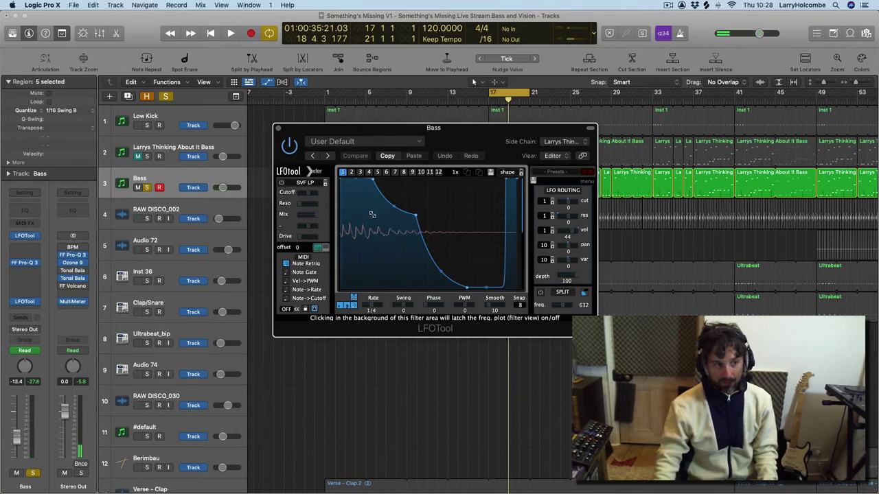
pyautogui.press('space')
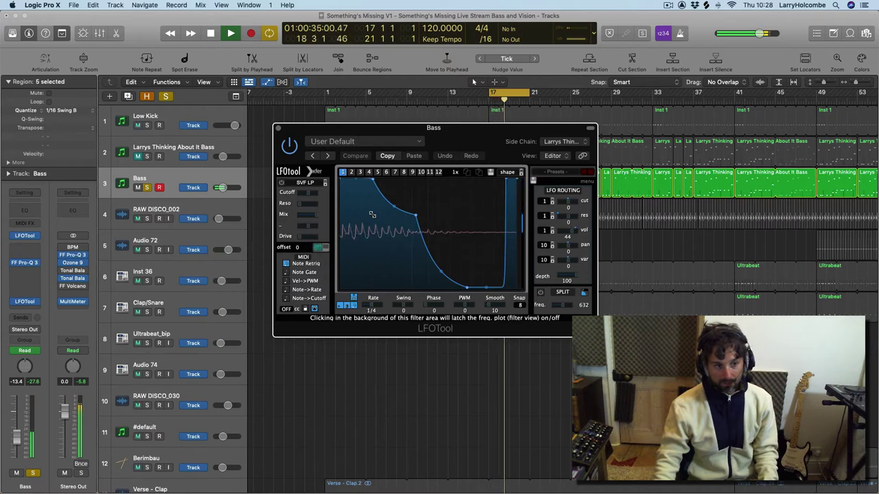
pyautogui.press('space')
# - Compare LFOTool vol routing amounts of 33 and 100 during playback, settling on 100
pyautogui.moveTo(574, 233); pyautogui.dragTo(552, 230)
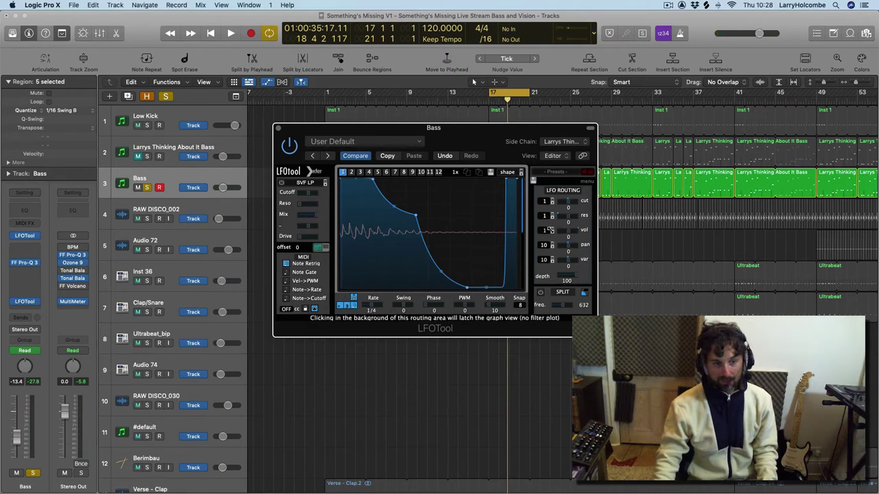
pyautogui.press('space')
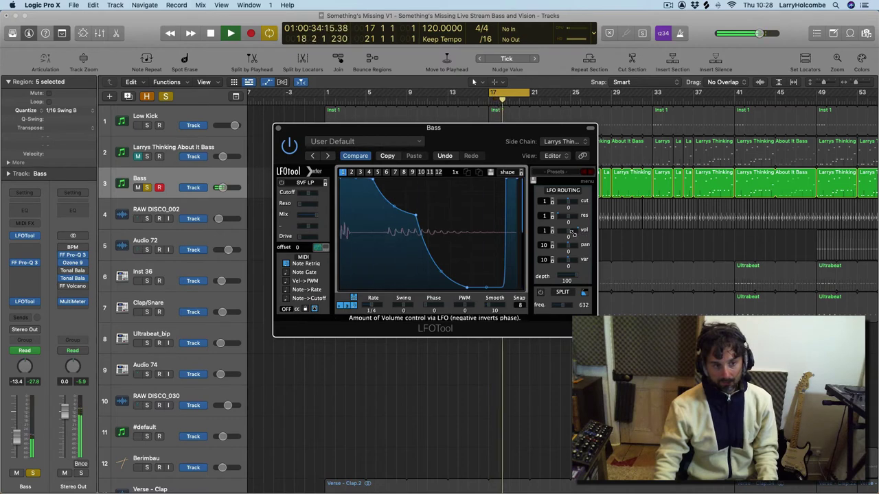
pyautogui.moveTo(567, 230); pyautogui.dragTo(600, 237)
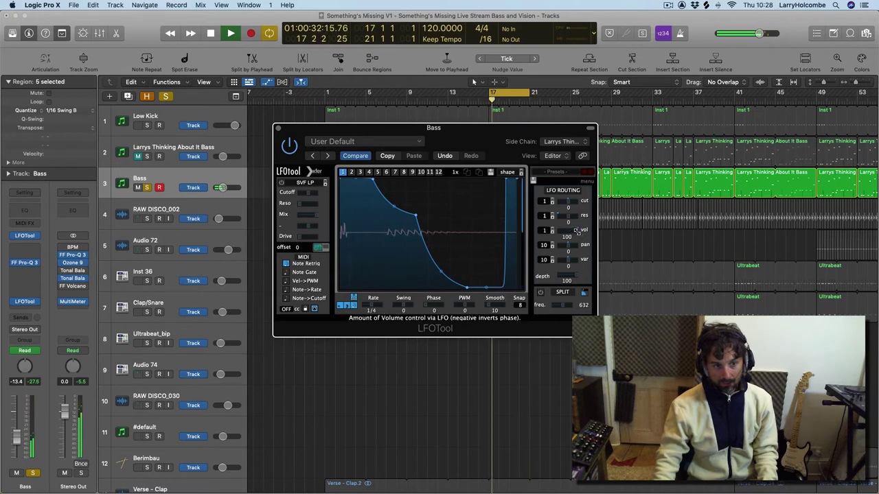
pyautogui.moveTo(575, 233); pyautogui.dragTo(530, 231)
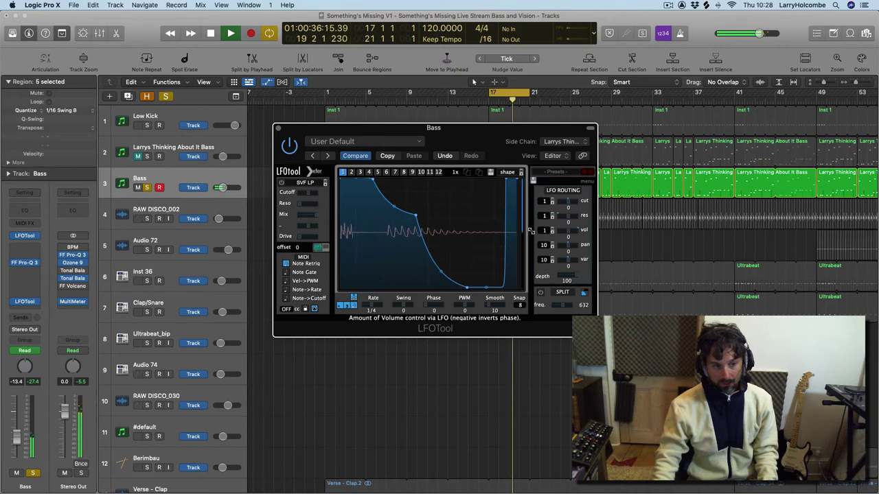
pyautogui.moveTo(530, 231); pyautogui.dragTo(680, 243)
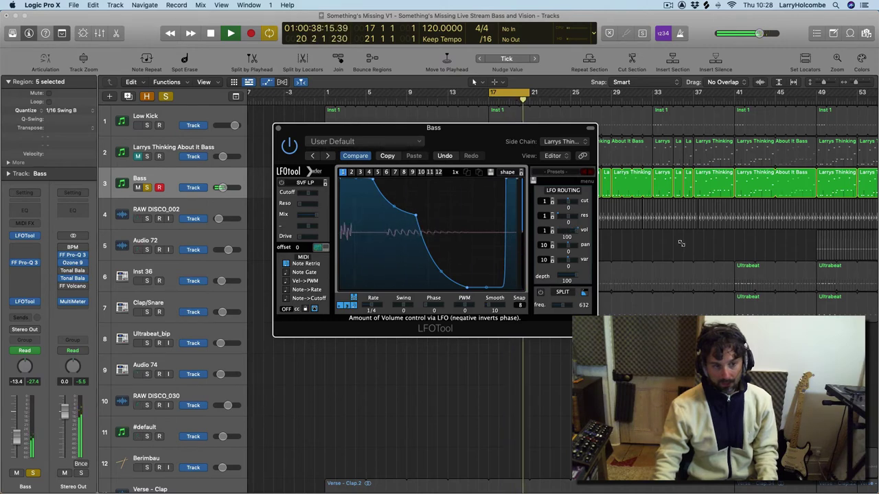
pyautogui.press('space')
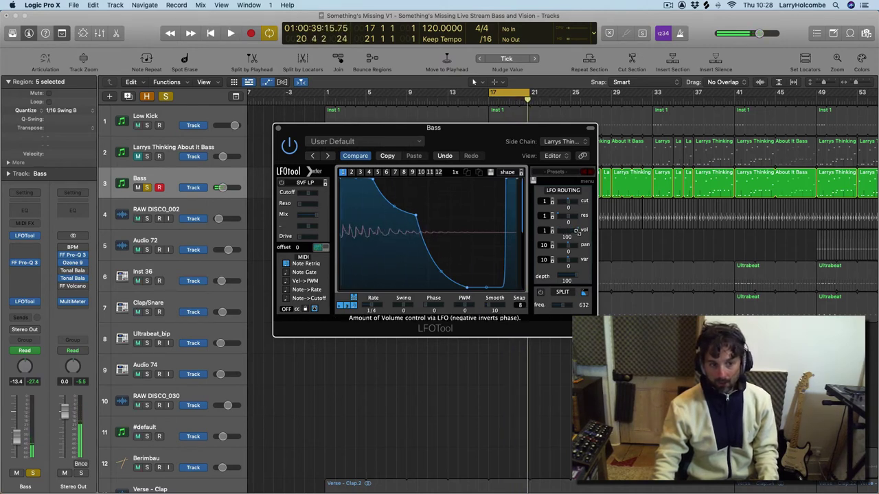
# - Lower the LFO vol amount, add a dip near the curve start, and steepen the post-peak drop
pyautogui.moveTo(578, 230); pyautogui.dragTo(552, 232)
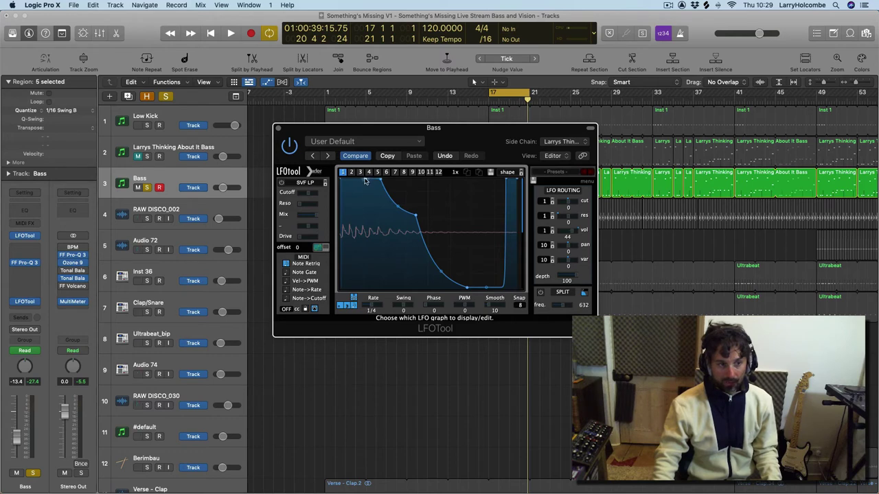
pyautogui.moveTo(367, 183); pyautogui.dragTo(350, 197)
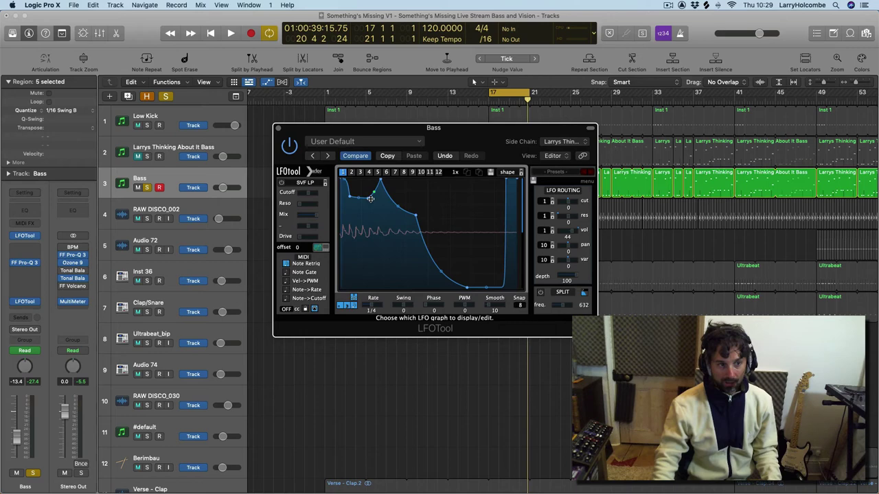
pyautogui.moveTo(418, 217); pyautogui.dragTo(437, 282)
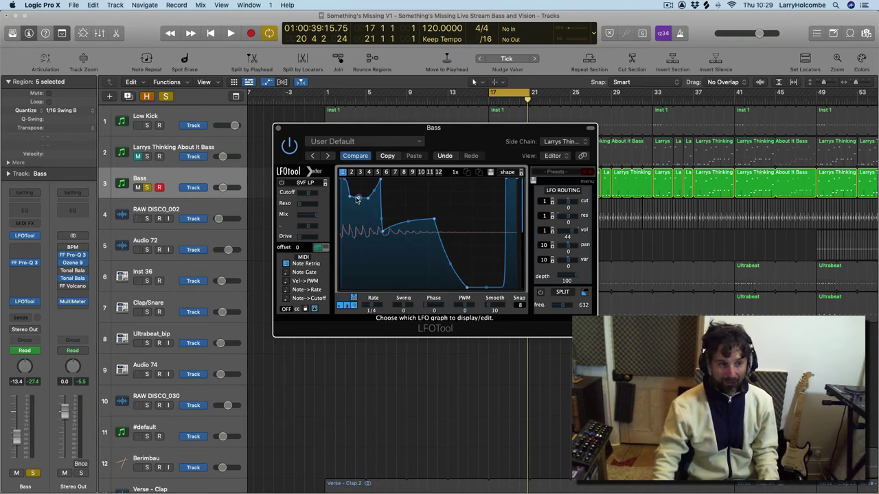
pyautogui.moveTo(351, 197); pyautogui.dragTo(371, 239)
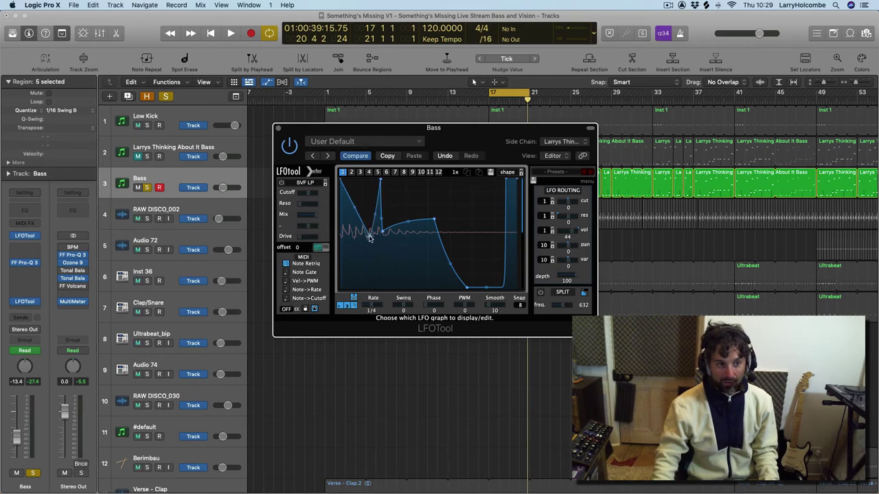
# - Remove the extra dip points, deepen the middle point, bend the fall concave, and audition it
pyautogui.doubleClick(371, 238)
pyautogui.doubleClick(383, 231)
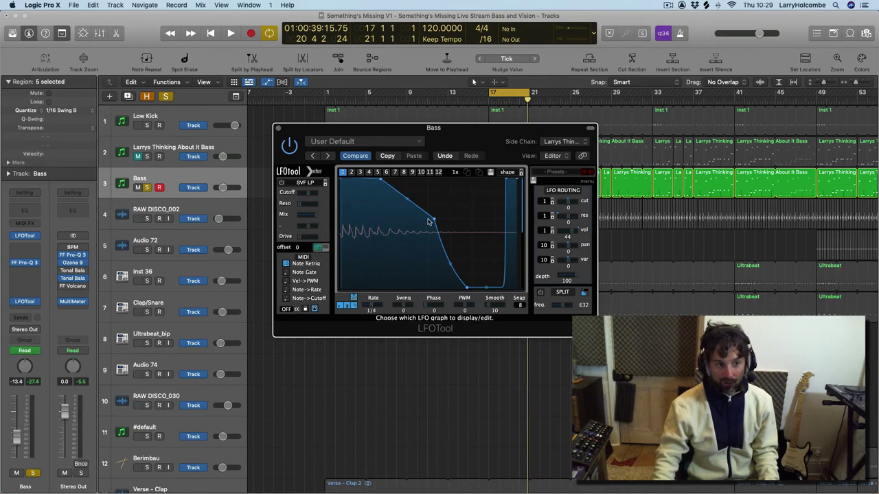
pyautogui.moveTo(434, 220); pyautogui.dragTo(432, 286)
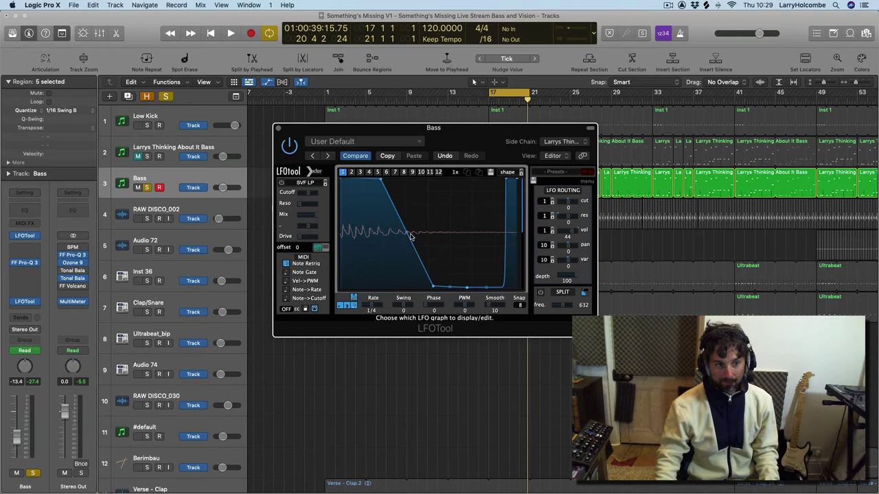
pyautogui.moveTo(408, 237); pyautogui.dragTo(371, 180)
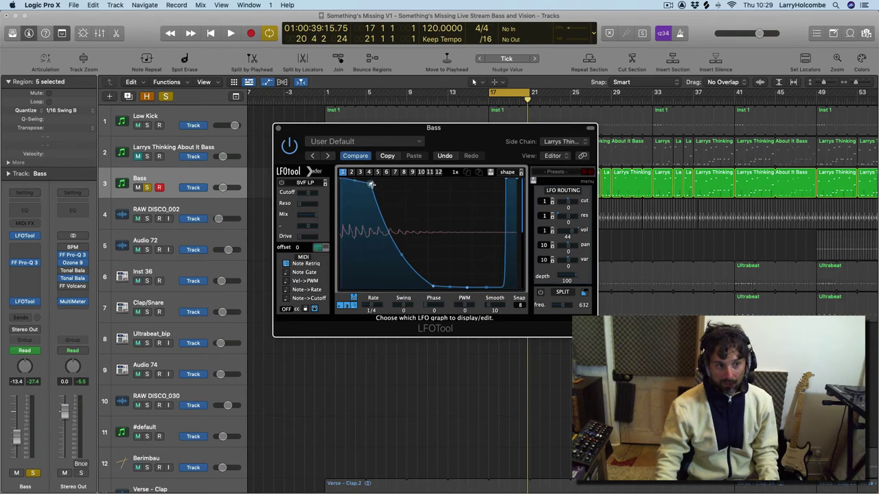
pyautogui.press('space')
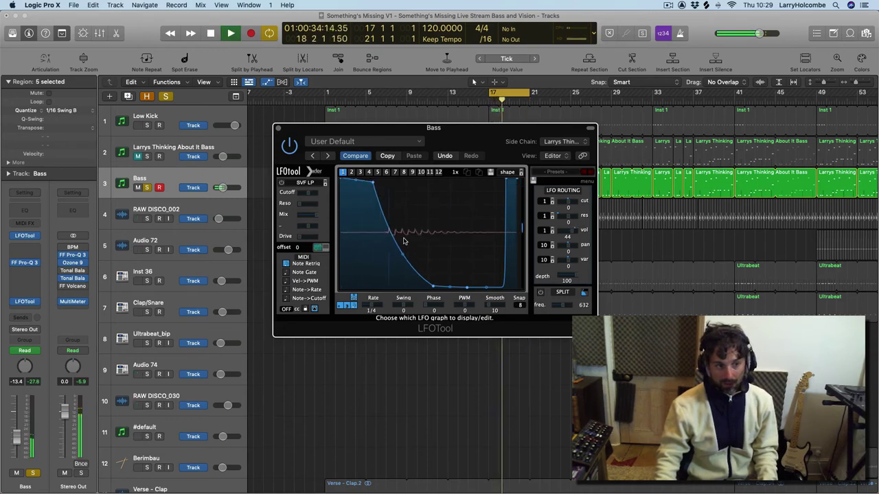
pyautogui.press('space')
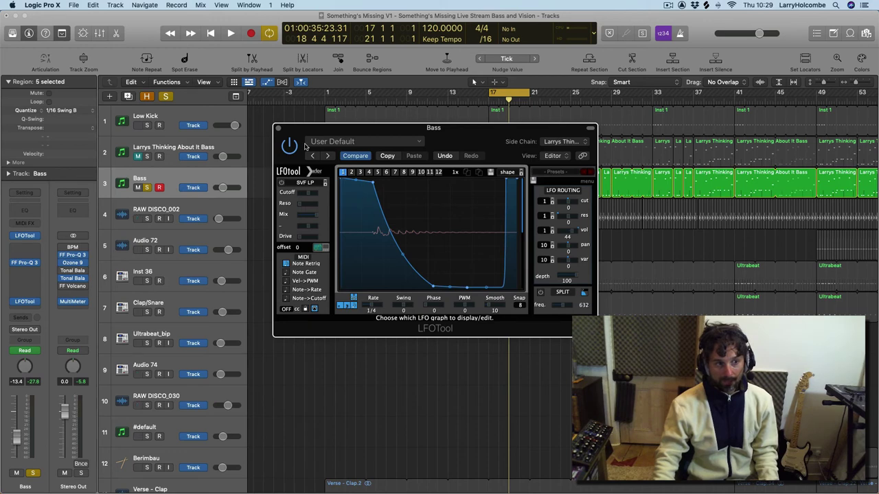
# - Close the LFOTool plug-in window and click empty track space to deselect the Bass regions
pyautogui.click(277, 128)
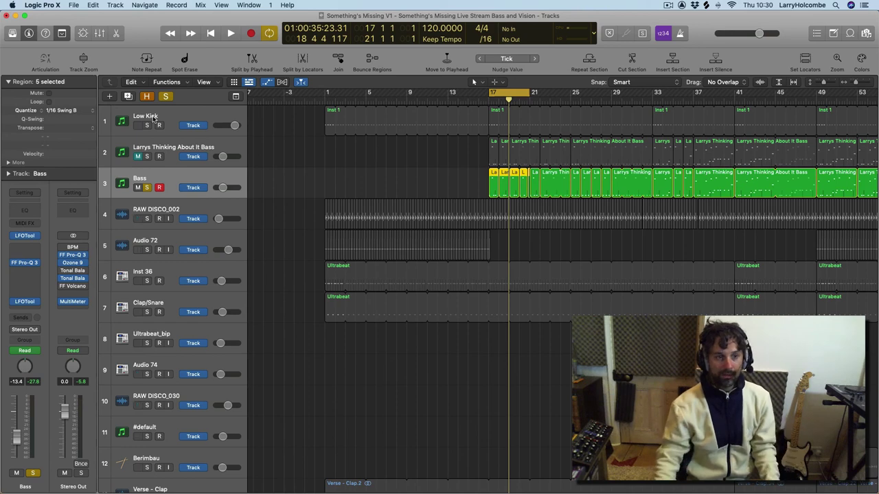
pyautogui.click(274, 134)
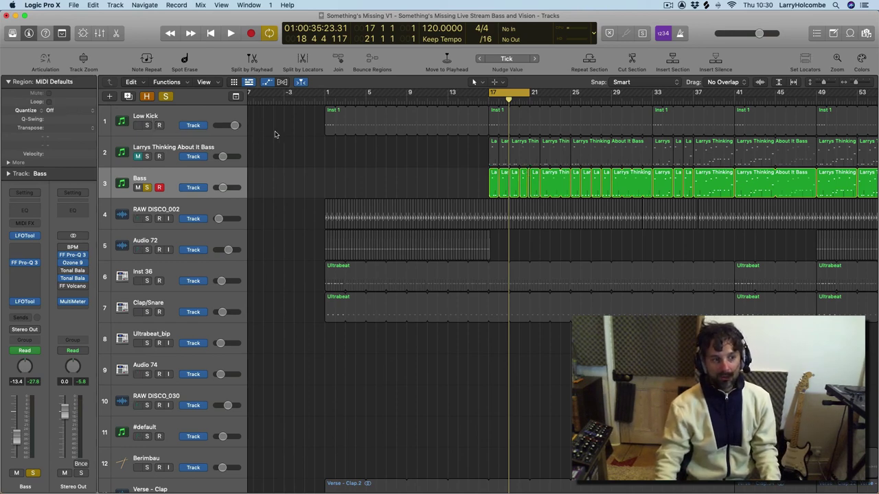